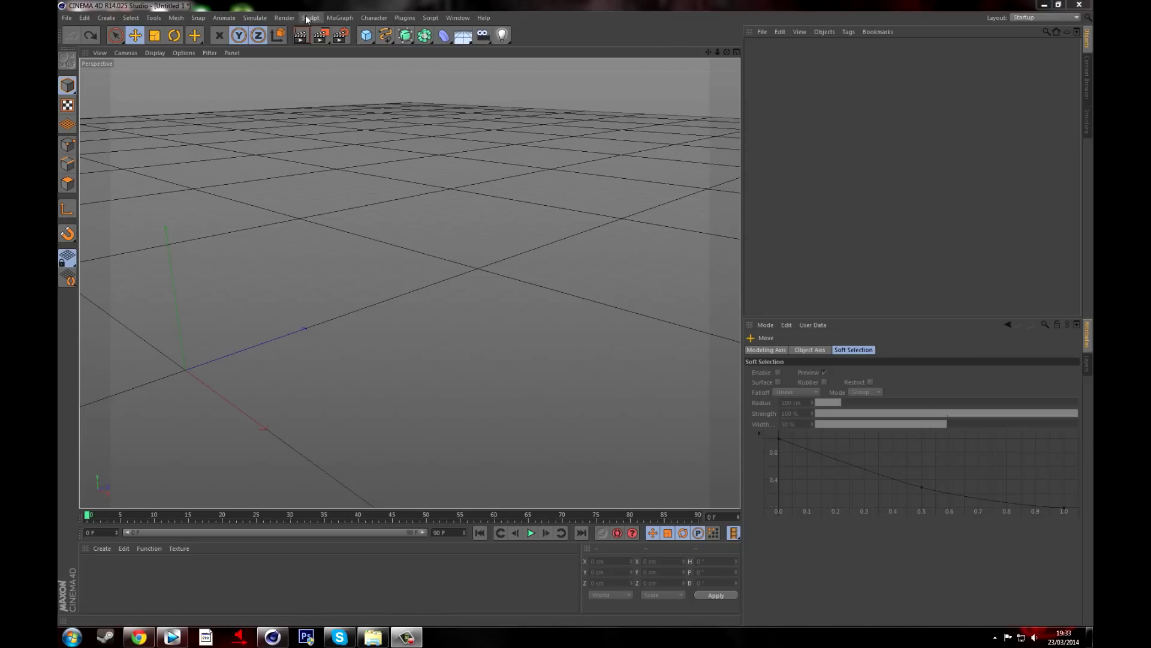
# Step: Add a MoText object and set its extrusion depth to 65 cm
pyautogui.click(340, 18)
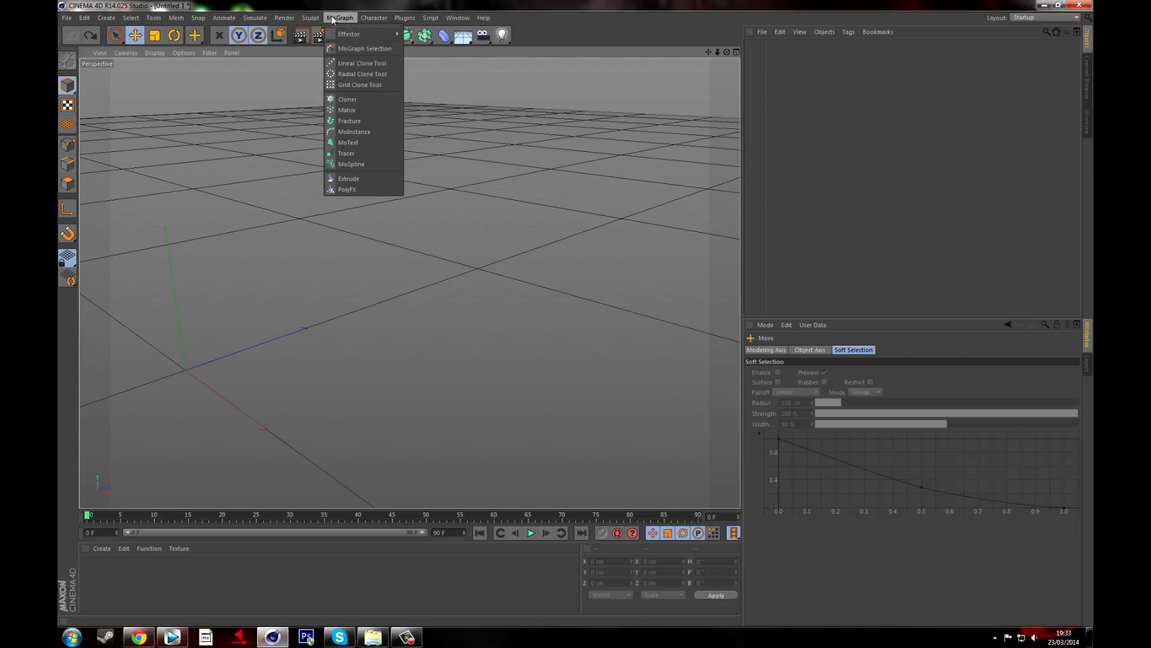
pyautogui.click(351, 143)
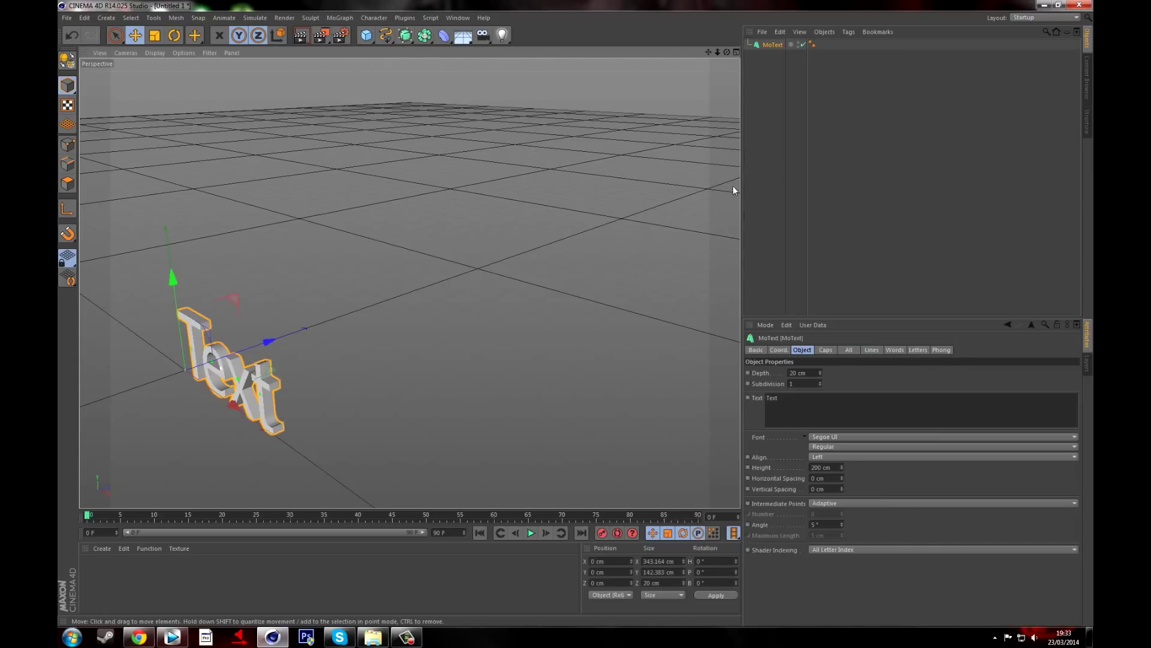
pyautogui.click(798, 374)
pyautogui.doubleClick(798, 373)
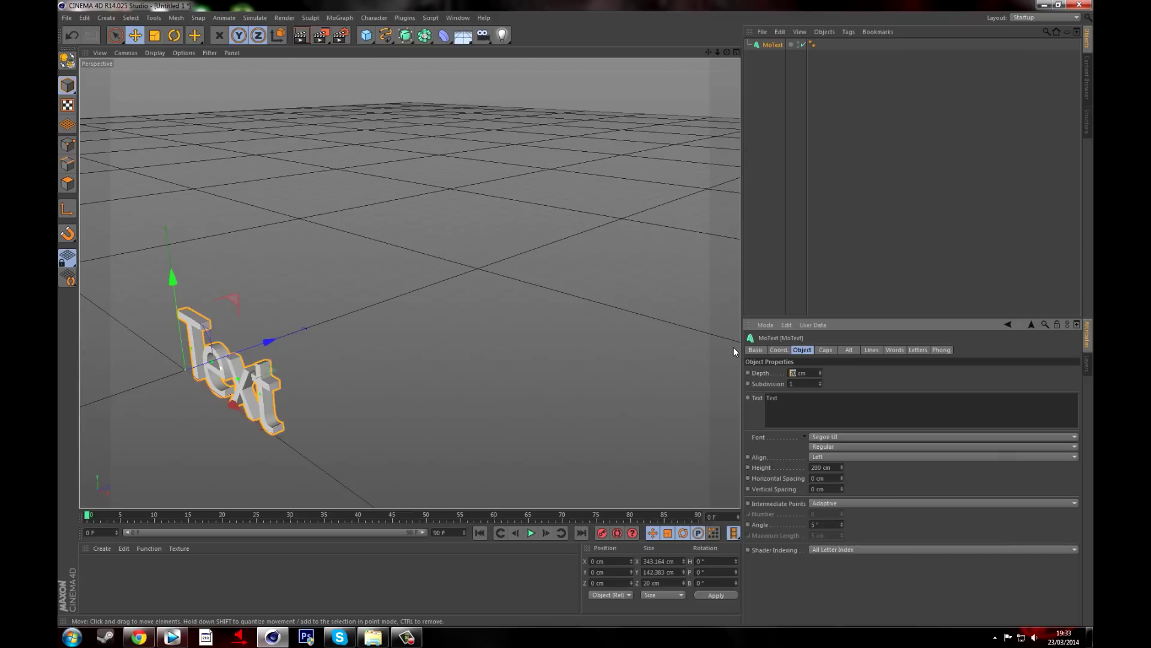
pyautogui.write('65')
# Step: Change the MoText wording to Tutorial and set its font to Xar
pyautogui.click(804, 405)
pyautogui.moveTo(789, 401); pyautogui.dragTo(734, 397)
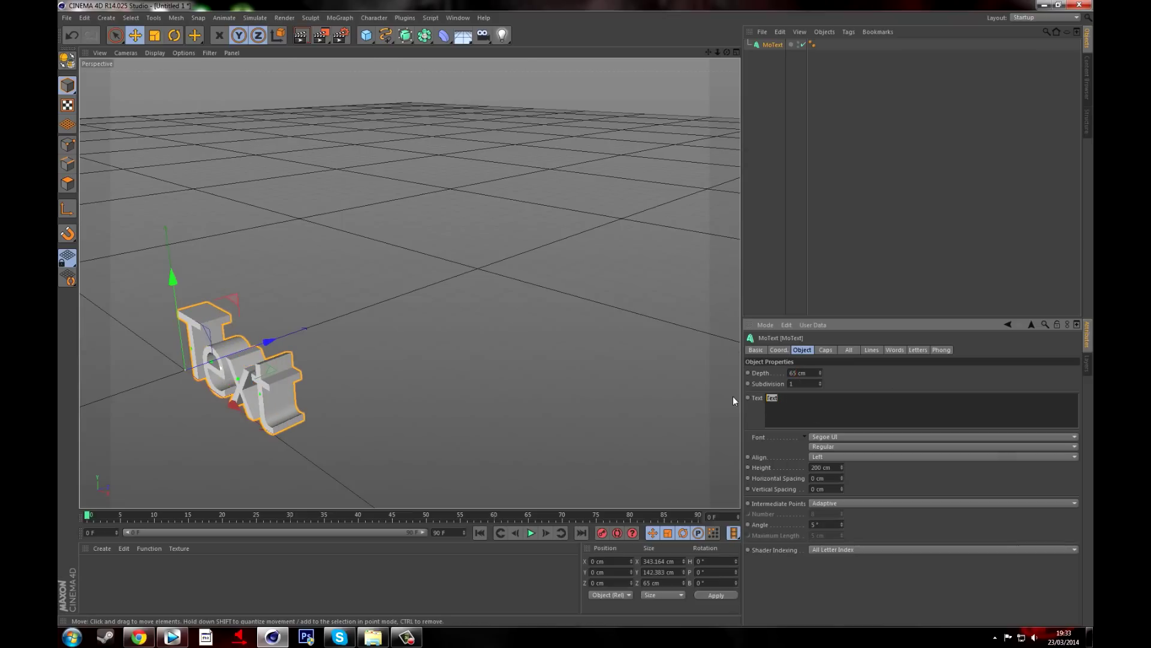
pyautogui.write('Tutorial')
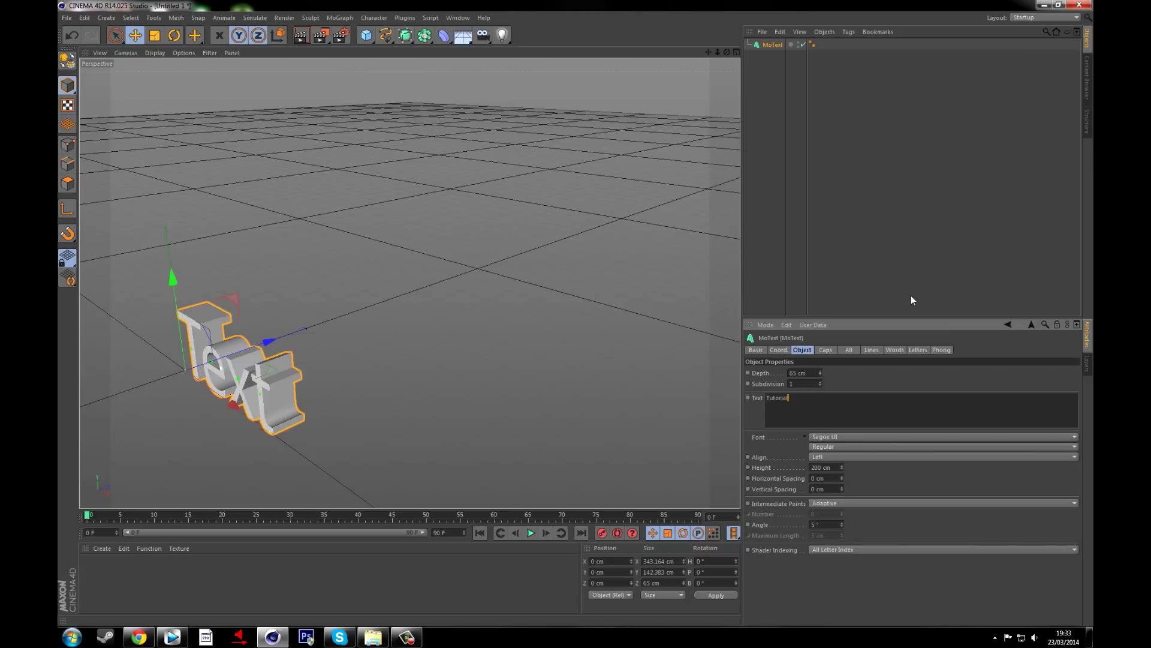
pyautogui.click(820, 436)
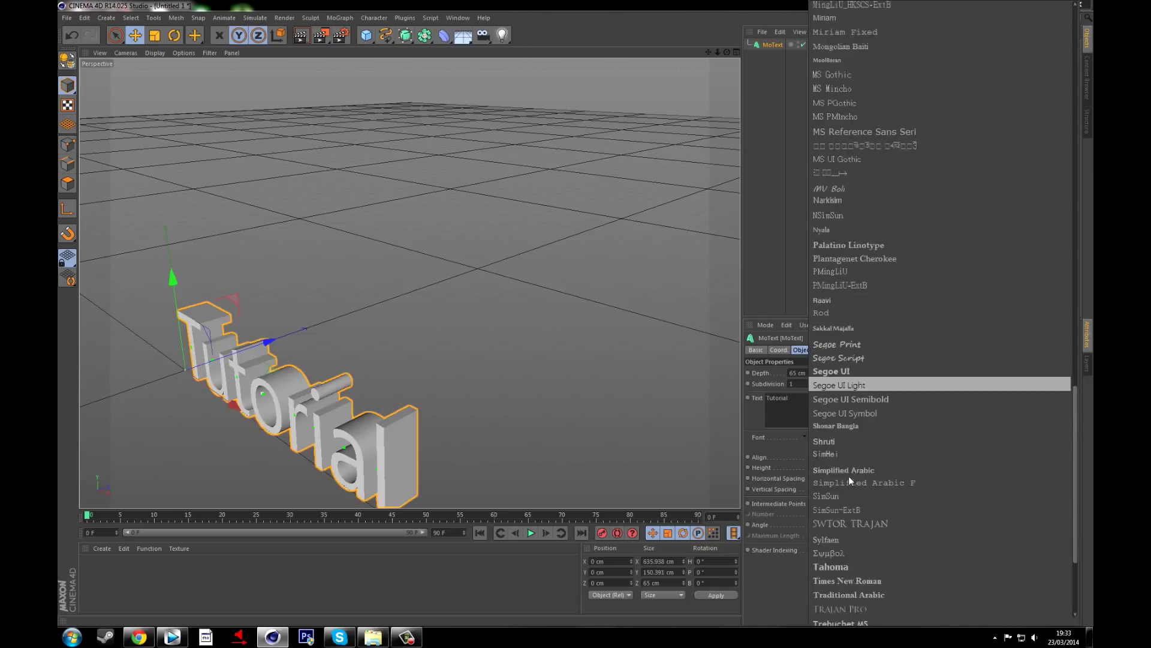
pyautogui.scroll(-5, 848, 476)
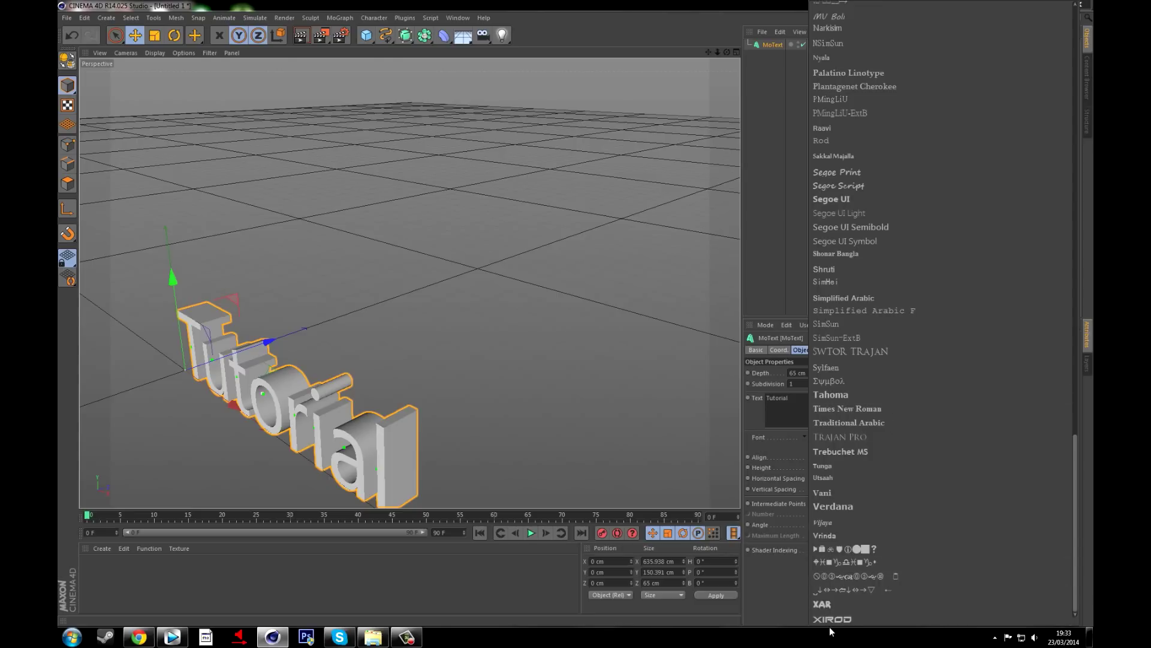
pyautogui.click(824, 605)
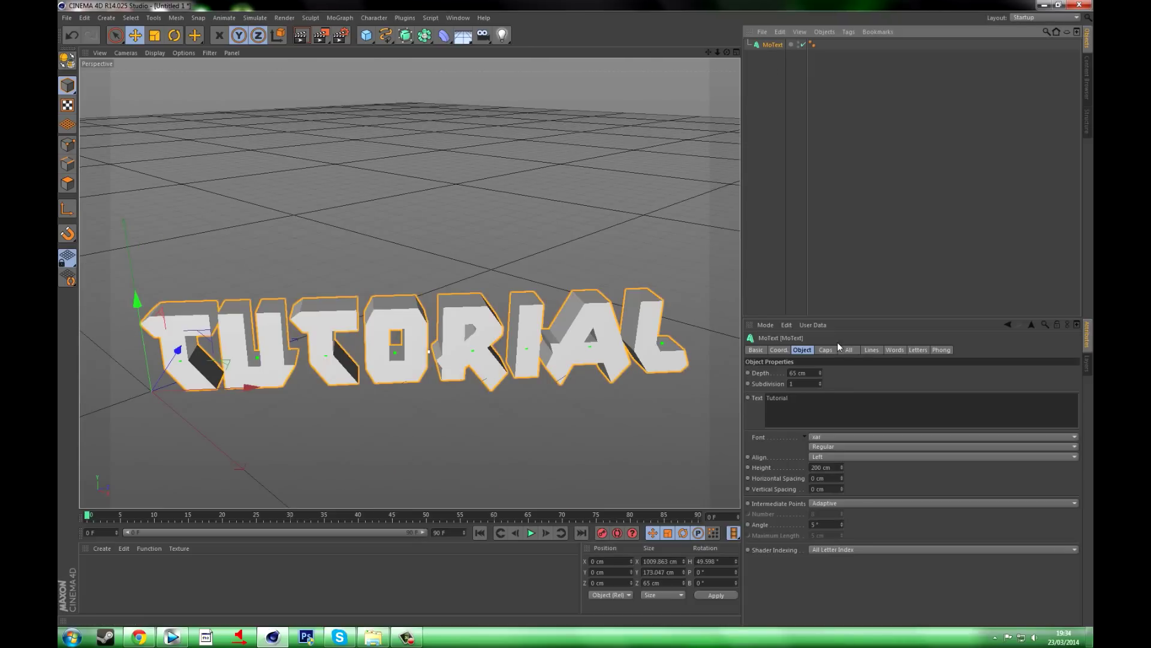
# Step: Set both the start and end caps of the MoText to Fillet Cap
pyautogui.click(824, 350)
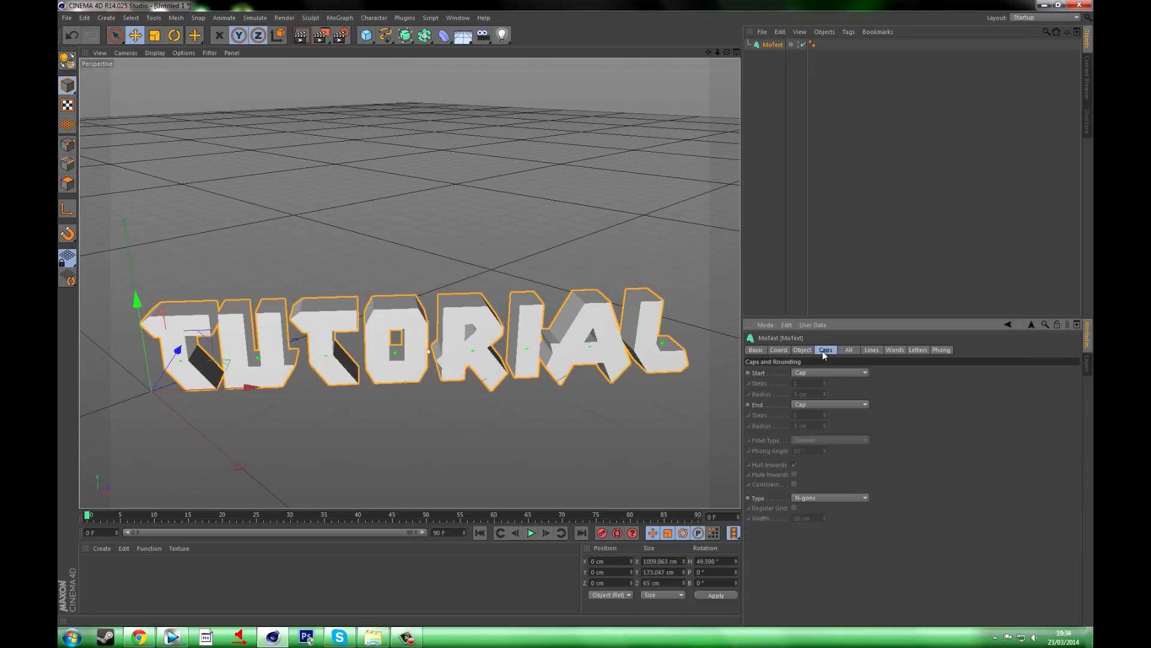
pyautogui.click(825, 372)
pyautogui.click(814, 416)
pyautogui.click(824, 404)
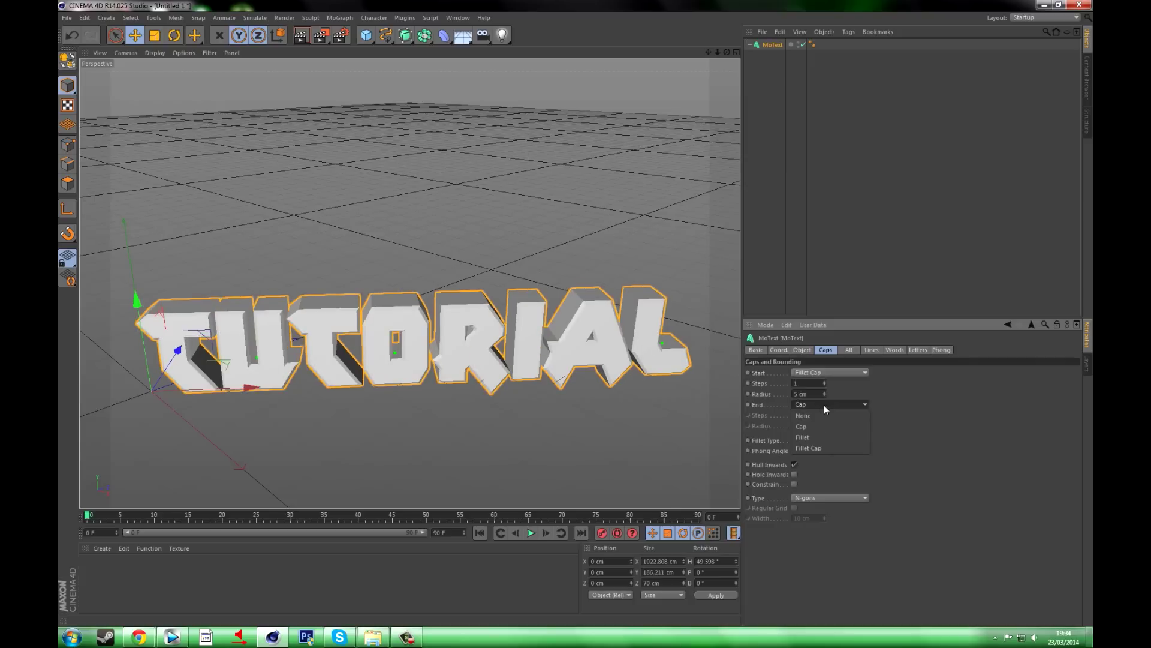
pyautogui.click(814, 448)
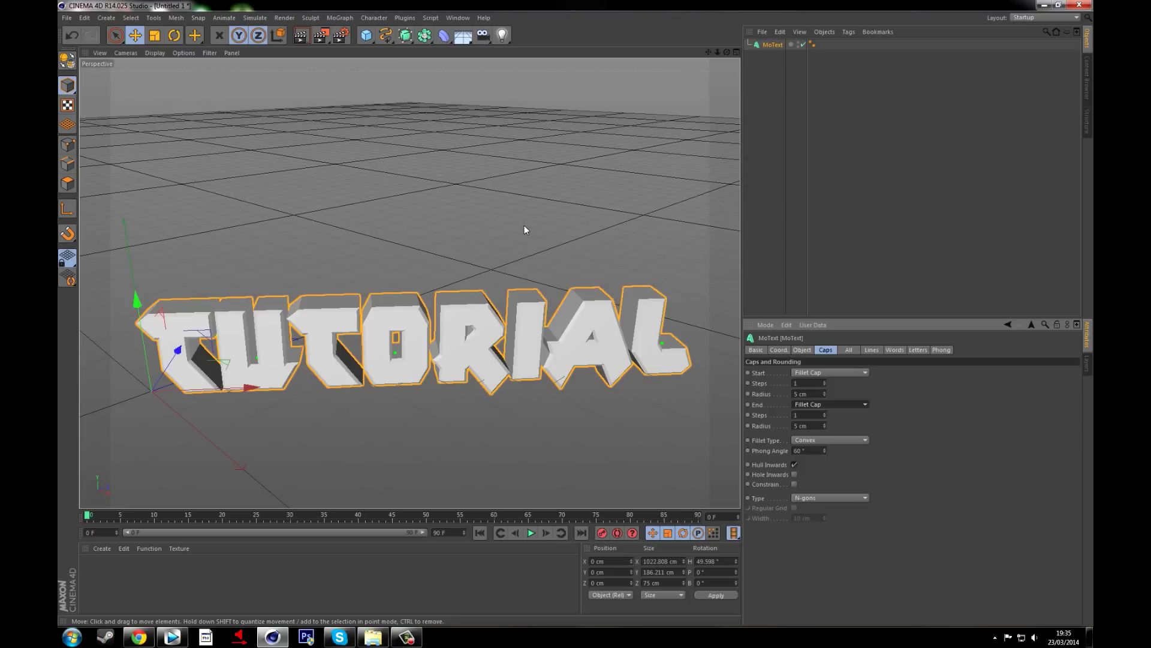
# Step: Add a Random effector to the MoText
pyautogui.click(340, 19)
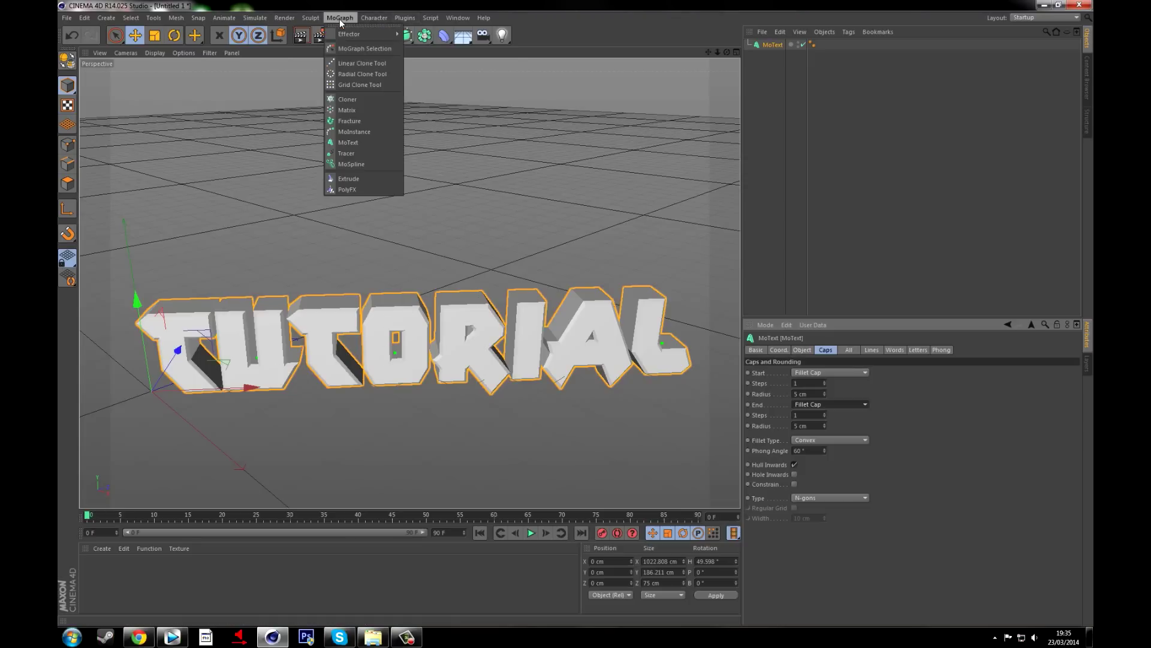
pyautogui.moveTo(362, 37)
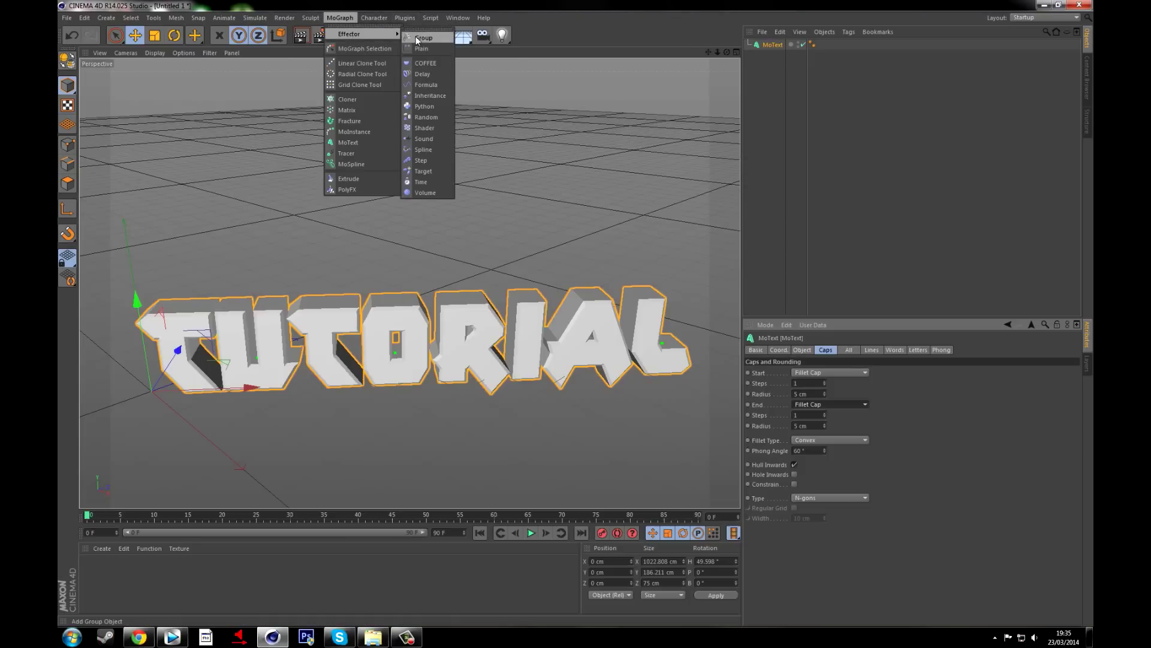
pyautogui.click(437, 117)
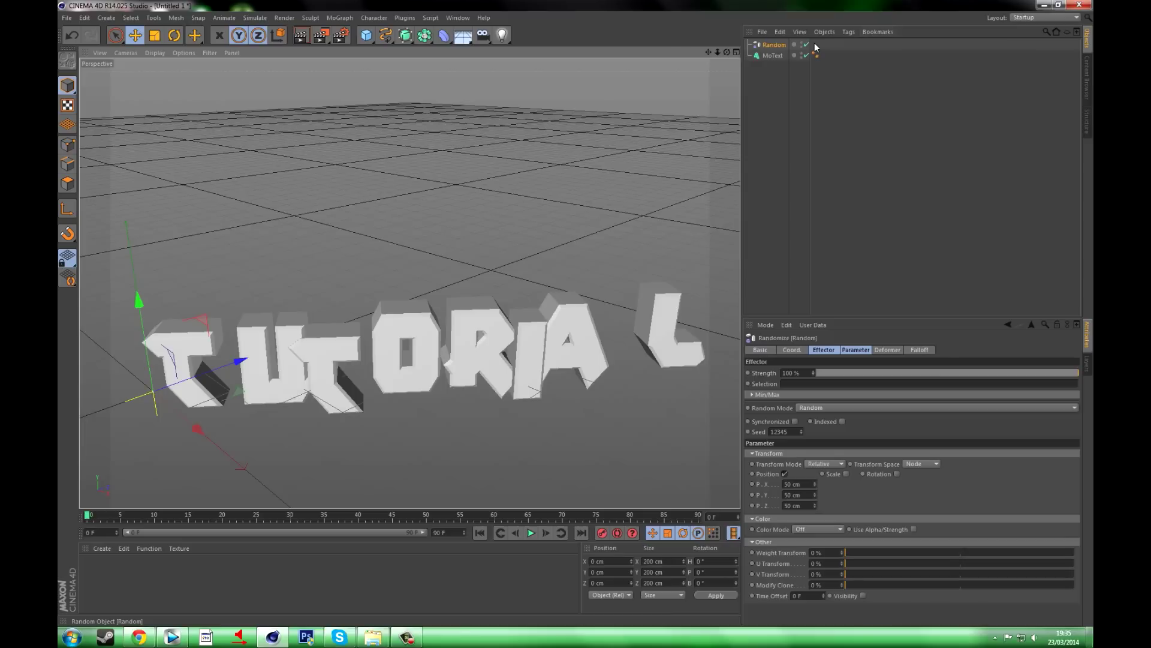
# Step: Set the Random effector's position variation to 14 cm in X, 10 cm in Y and 58 cm in Z
pyautogui.click(866, 351)
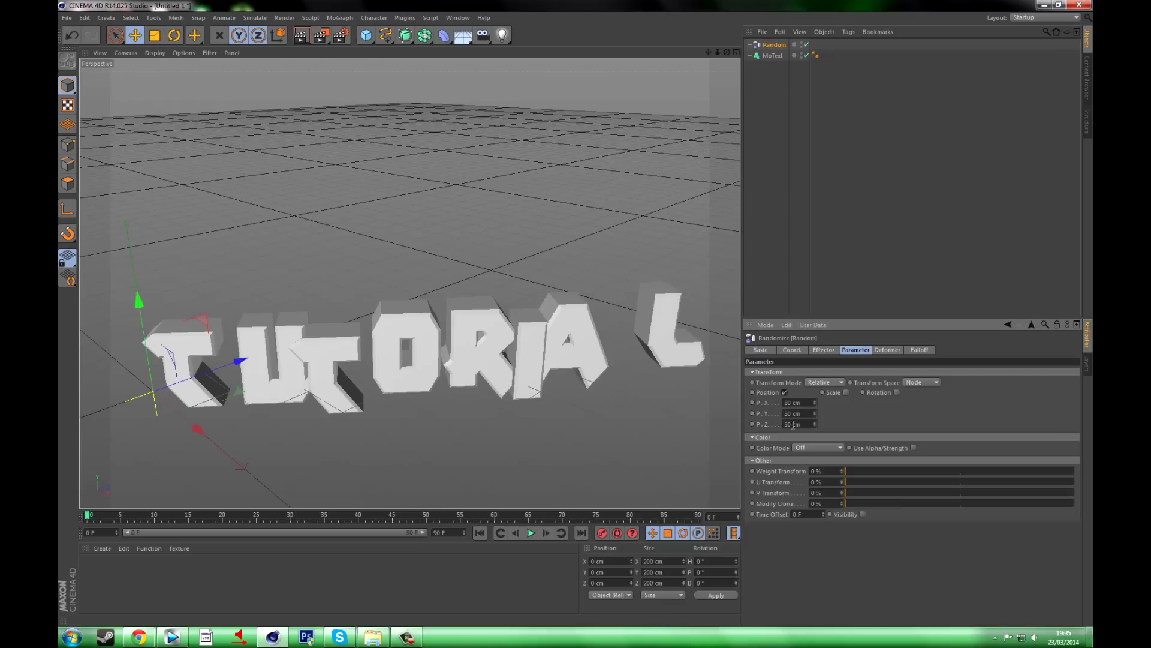
pyautogui.scroll(-16, 799, 402)
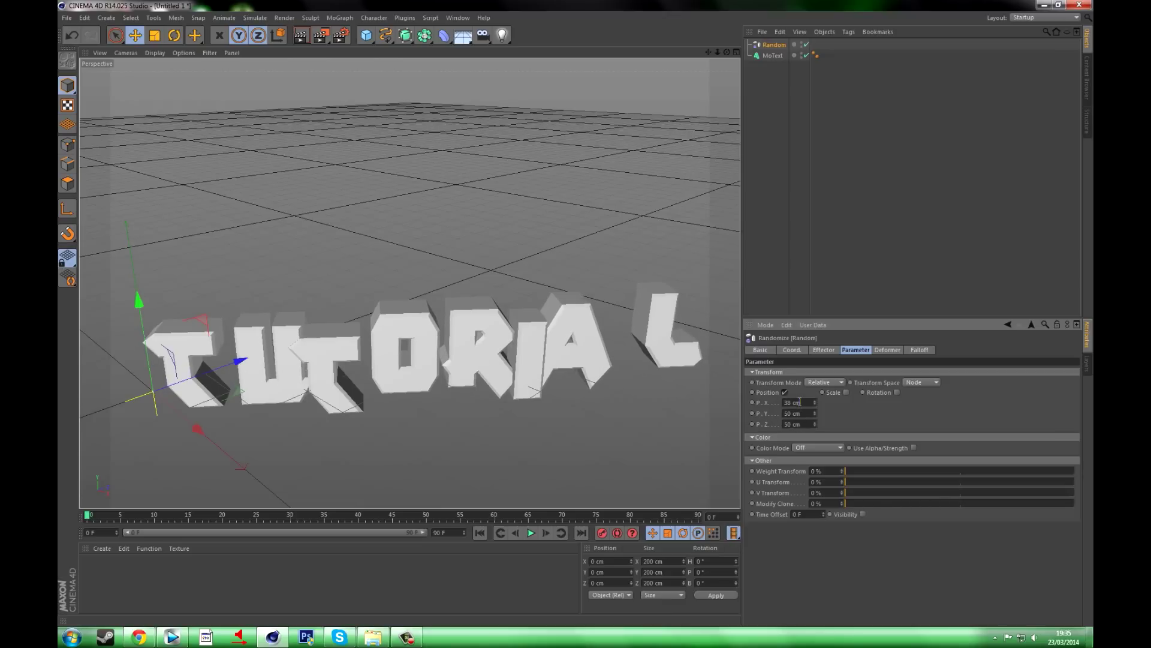
pyautogui.scroll(-16, 801, 402)
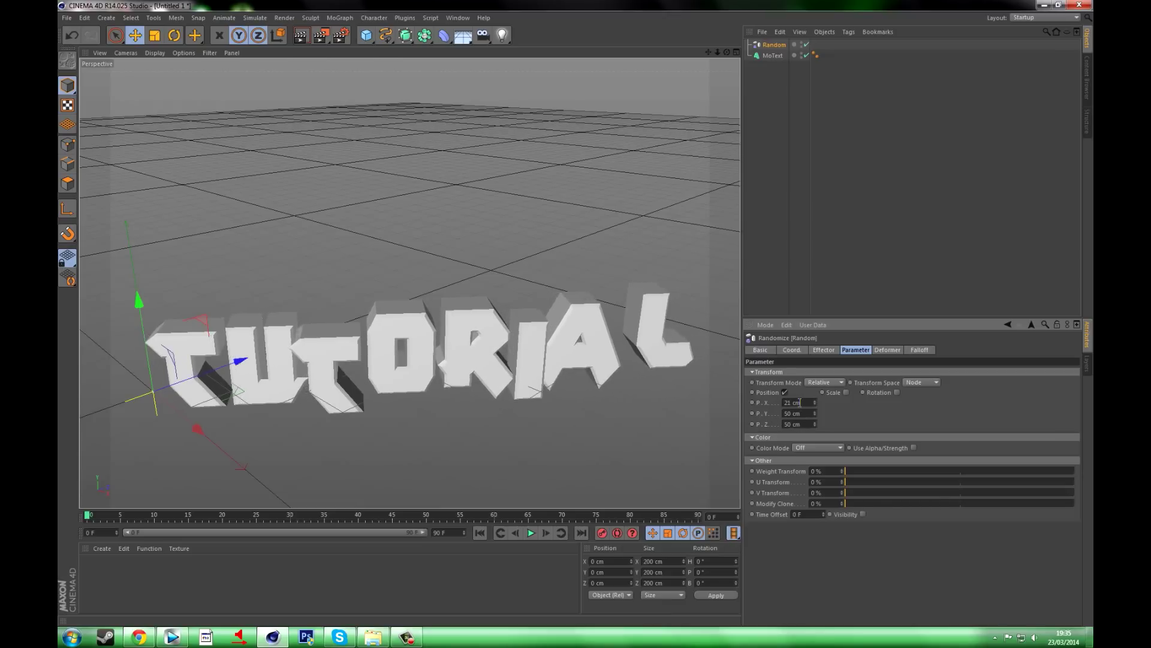
pyautogui.scroll(-4, 800, 402)
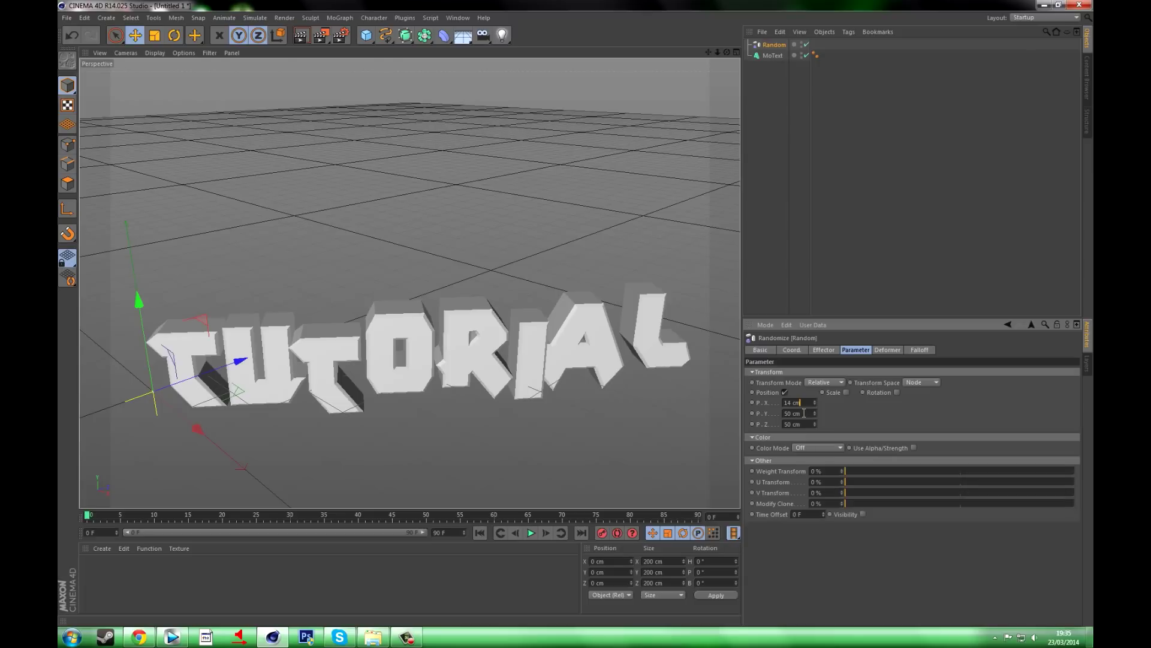
pyautogui.scroll(-18, 803, 414)
pyautogui.scroll(-20, 803, 413)
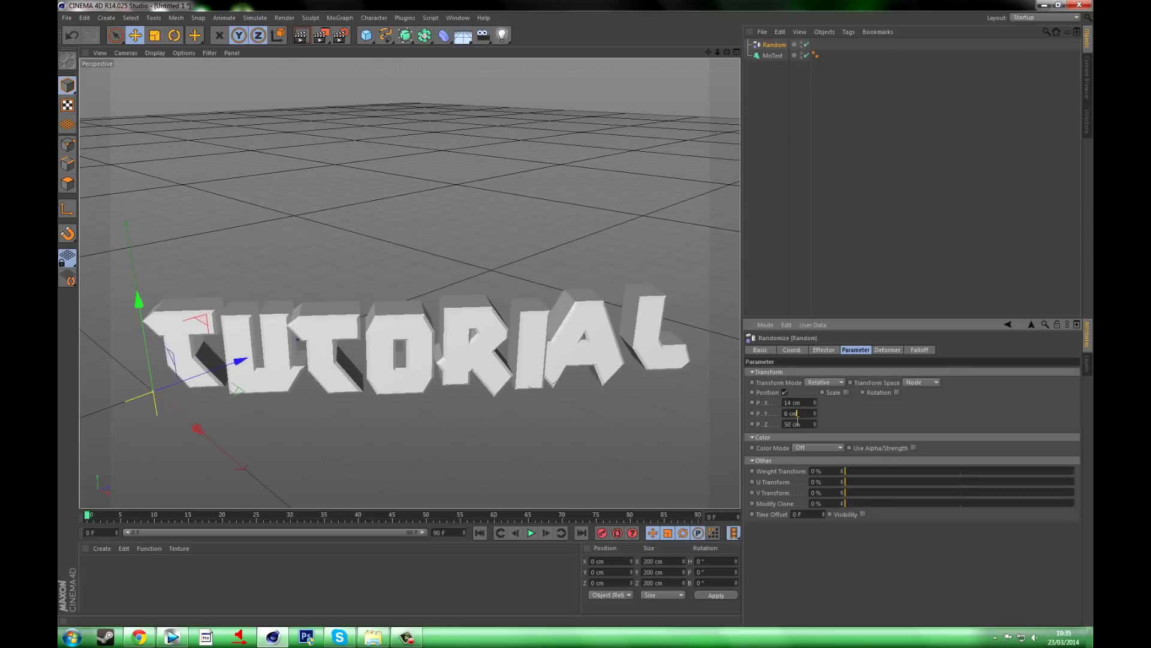
pyautogui.scroll(4, 797, 414)
pyautogui.scroll(-6, 801, 424)
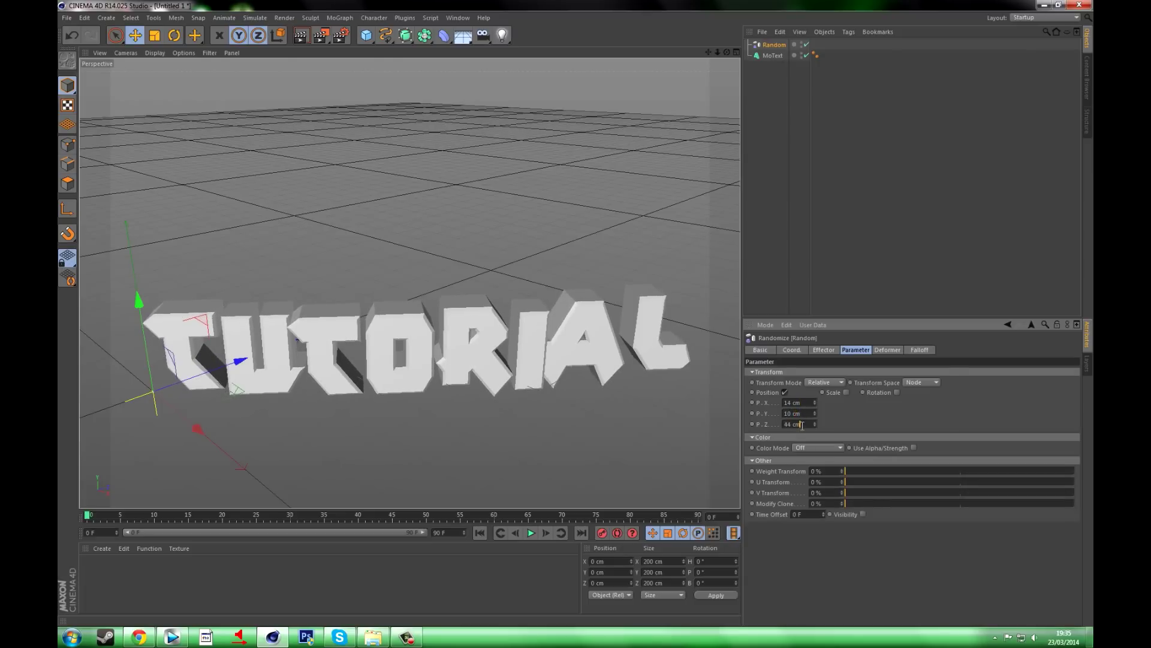
pyautogui.scroll(4, 802, 425)
pyautogui.scroll(10, 802, 424)
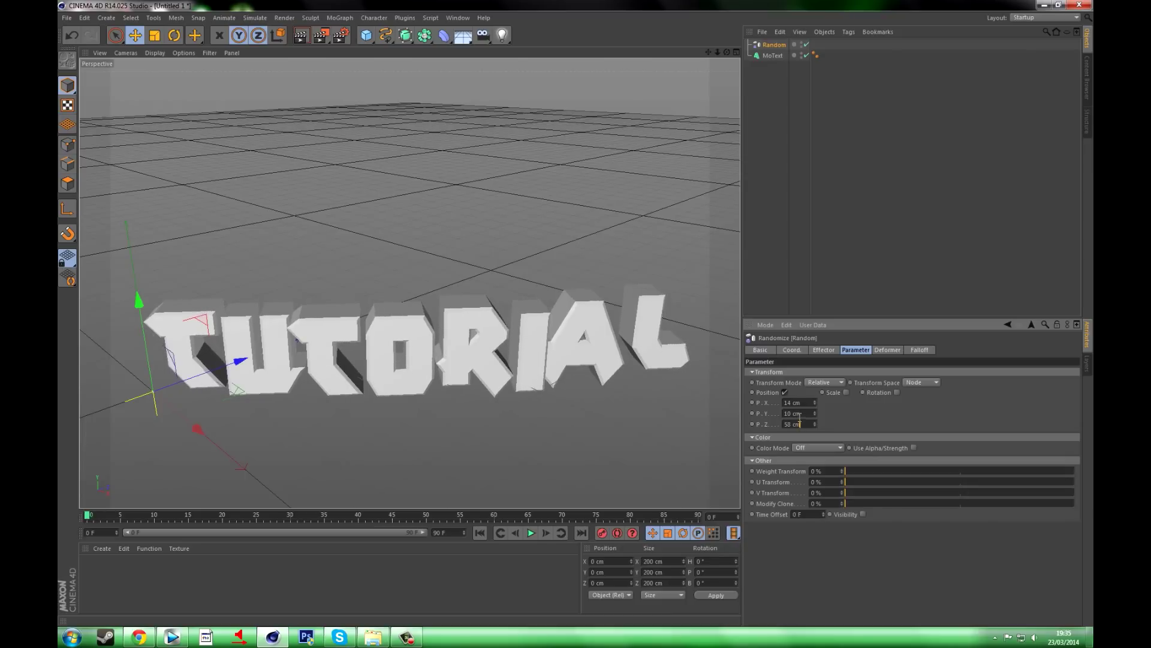
# Step: Adjust the effector's position variation to -3 cm in Y and 19 cm in X, and move the effector itself up about 75 cm
pyautogui.scroll(-7, 800, 414)
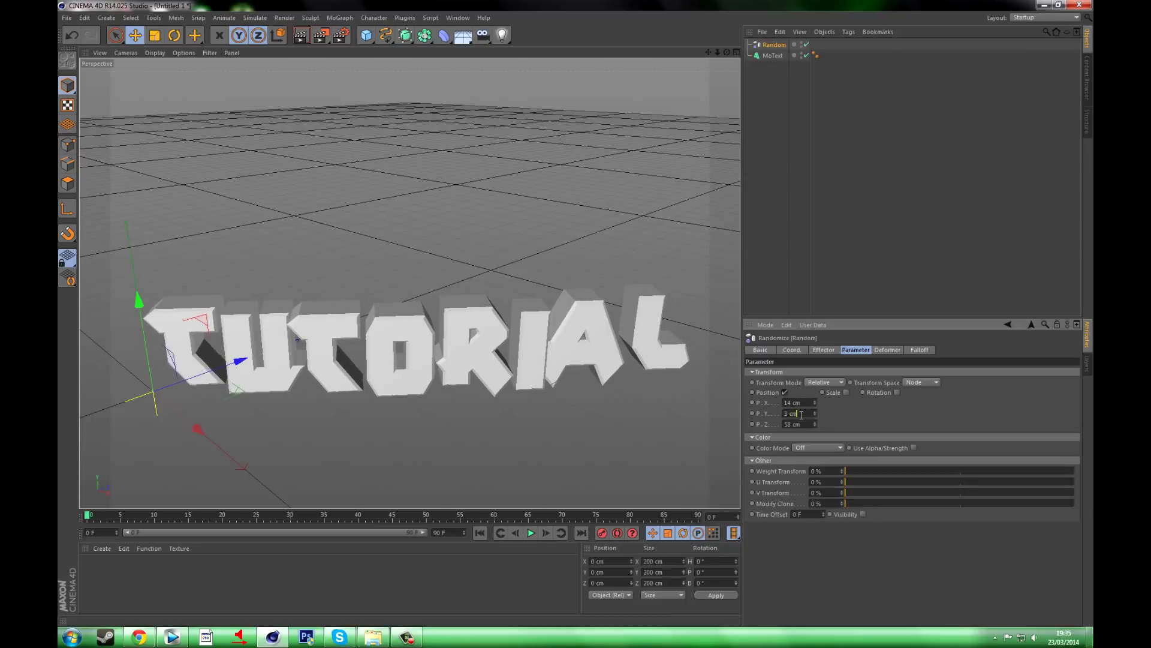
pyautogui.scroll(-6, 801, 413)
pyautogui.scroll(3, 803, 404)
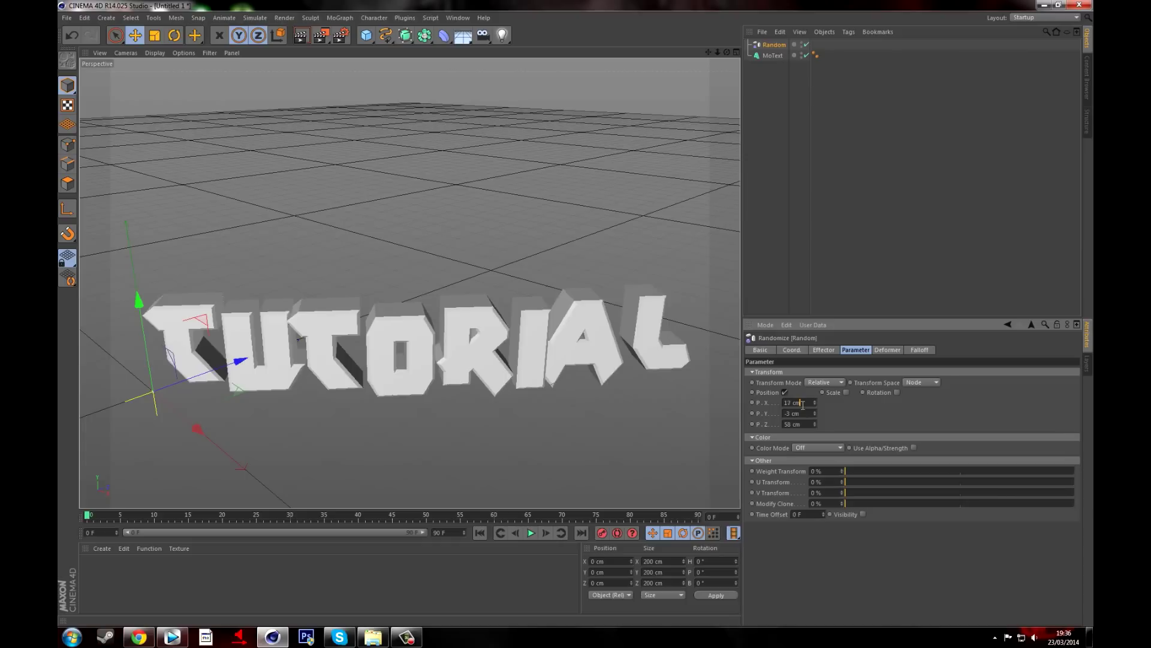
pyautogui.scroll(2, 802, 404)
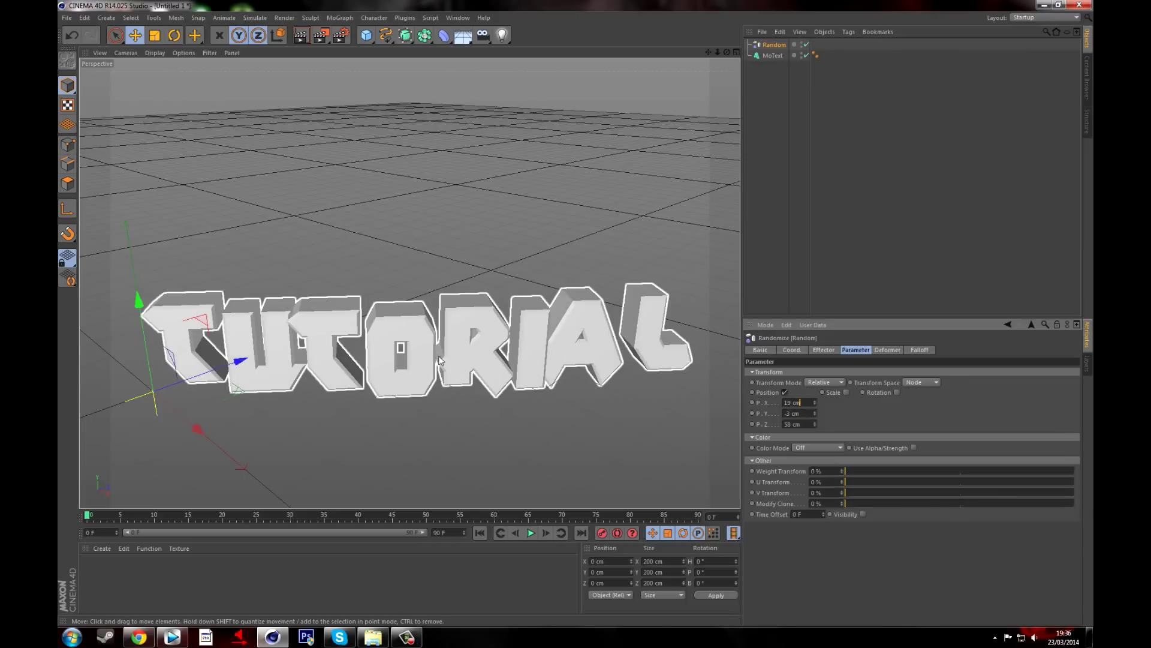
pyautogui.moveTo(440, 359); pyautogui.dragTo(427, 321)
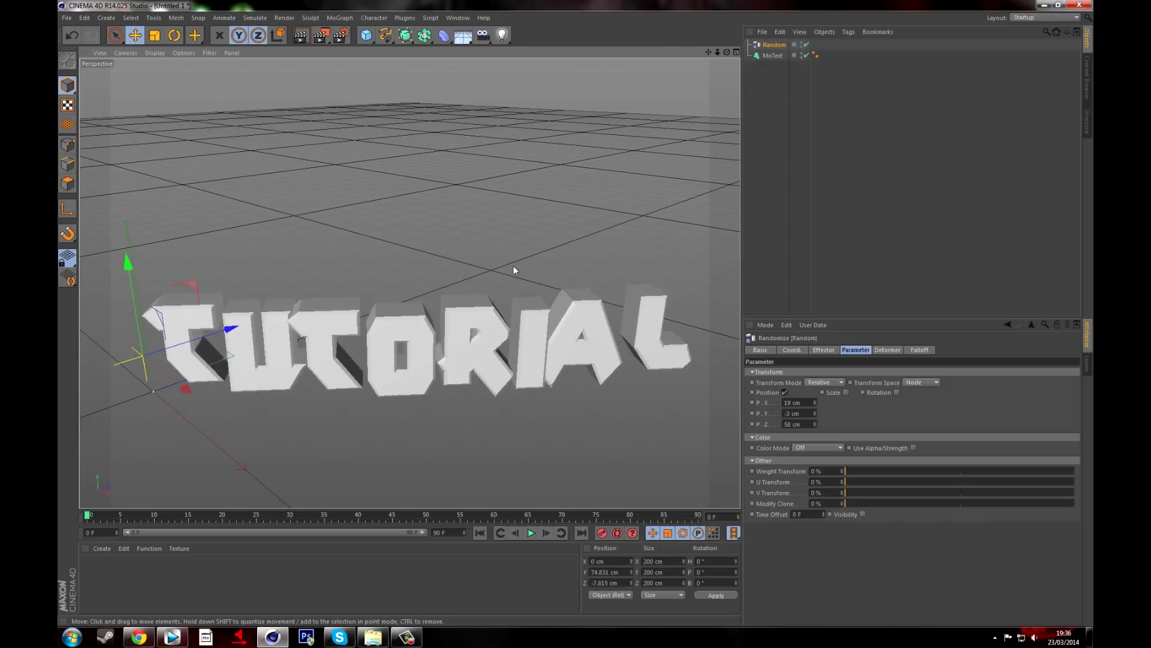
# Step: Enable the Random effector's rotation and set heading to -5°, pitch to -5° and bank to -3°
pyautogui.click(897, 392)
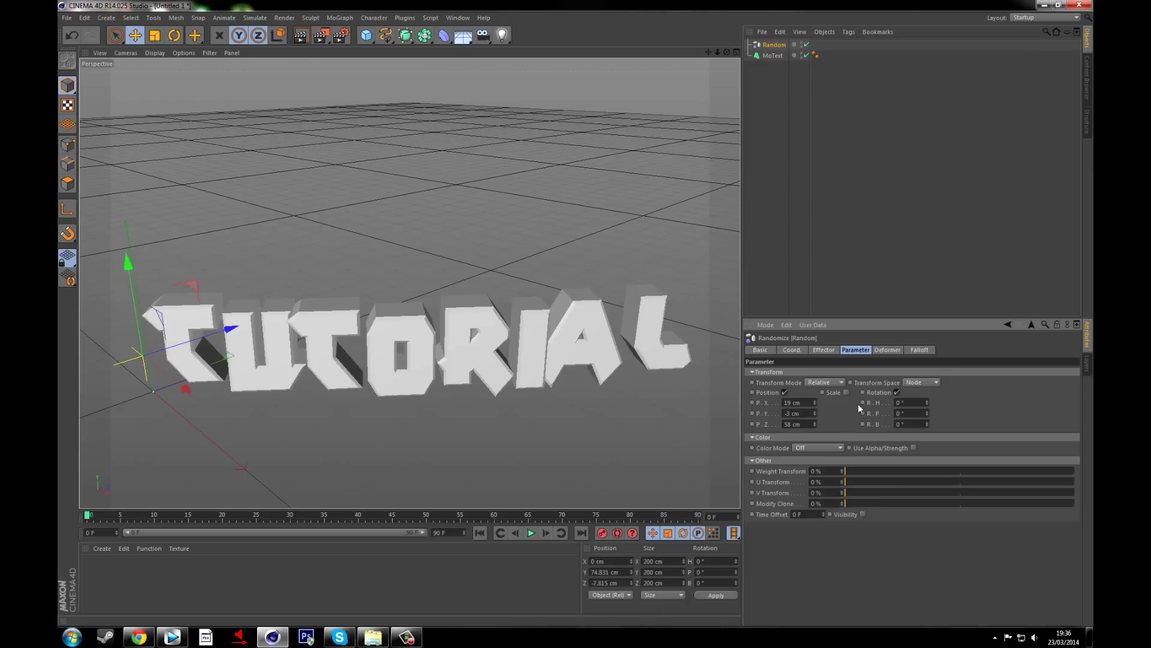
pyautogui.click(915, 401)
pyautogui.write('-11')
pyautogui.scroll(9, 915, 402)
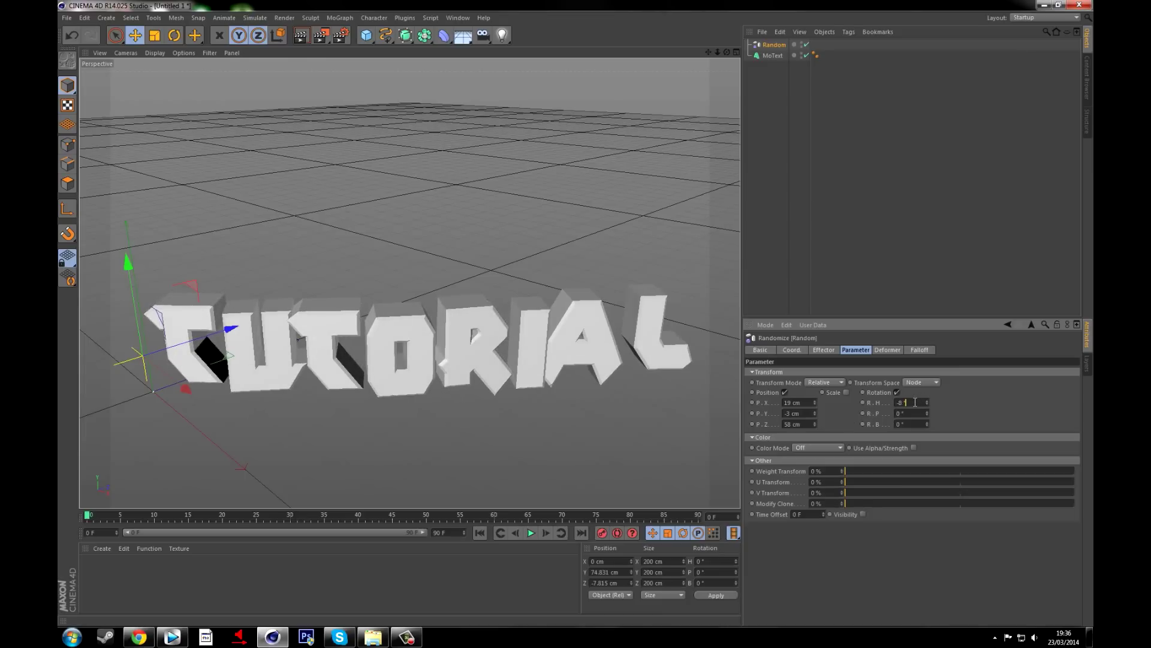
pyautogui.click(912, 415)
pyautogui.scroll(-4, 912, 416)
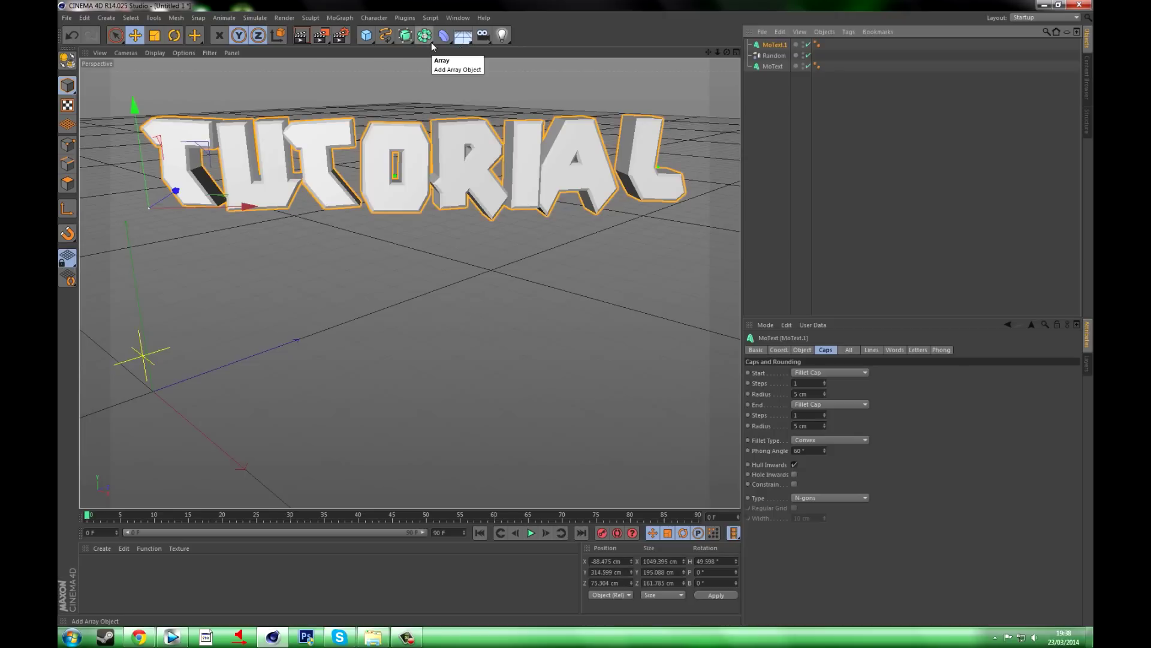
pyautogui.click(432, 45)
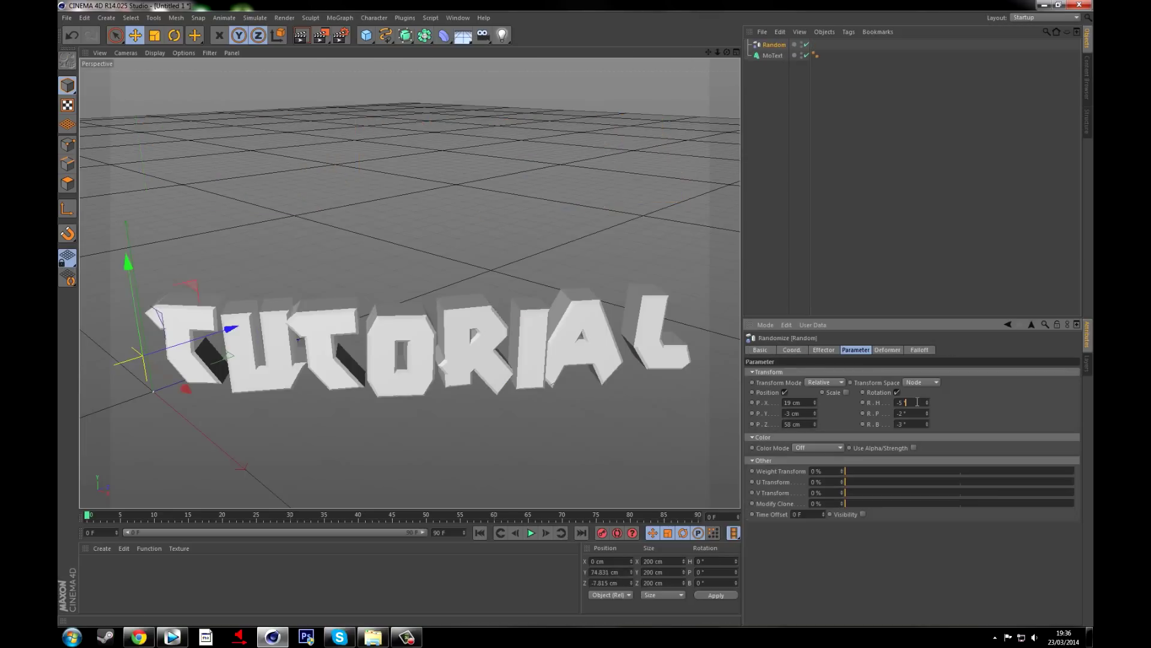
pyautogui.click(905, 412)
pyautogui.write('-5')
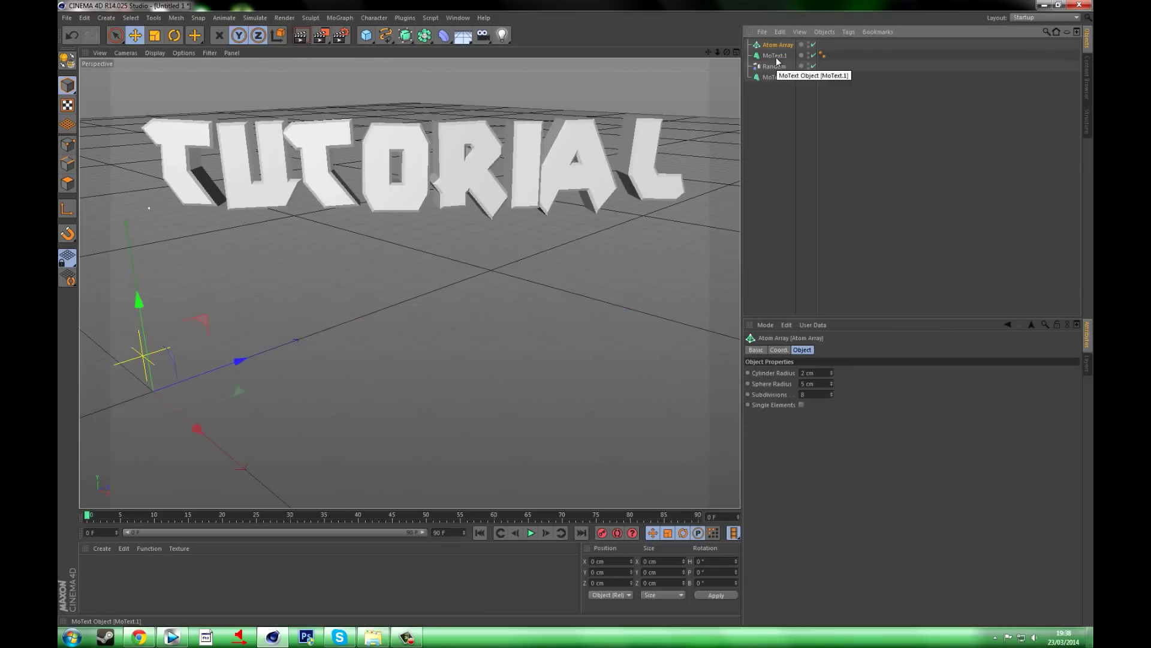
# Step: Make the duplicate MoText a child of the Atom Array and open the array's sphere radius for editing
pyautogui.moveTo(775, 56); pyautogui.dragTo(770, 47)
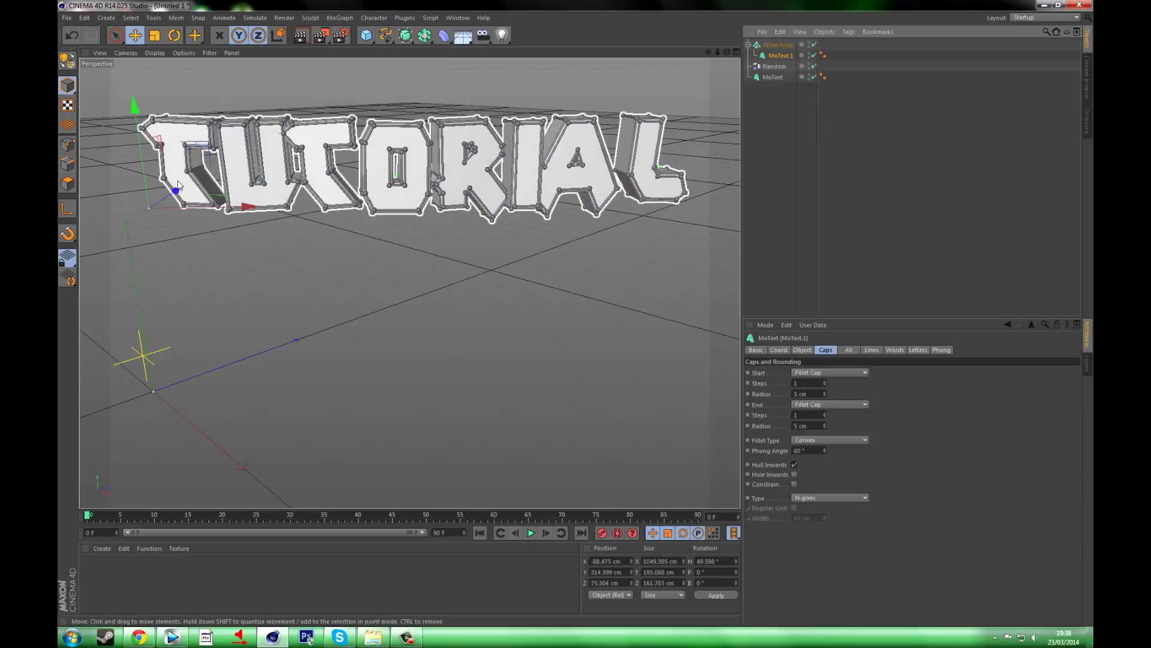
pyautogui.click(773, 45)
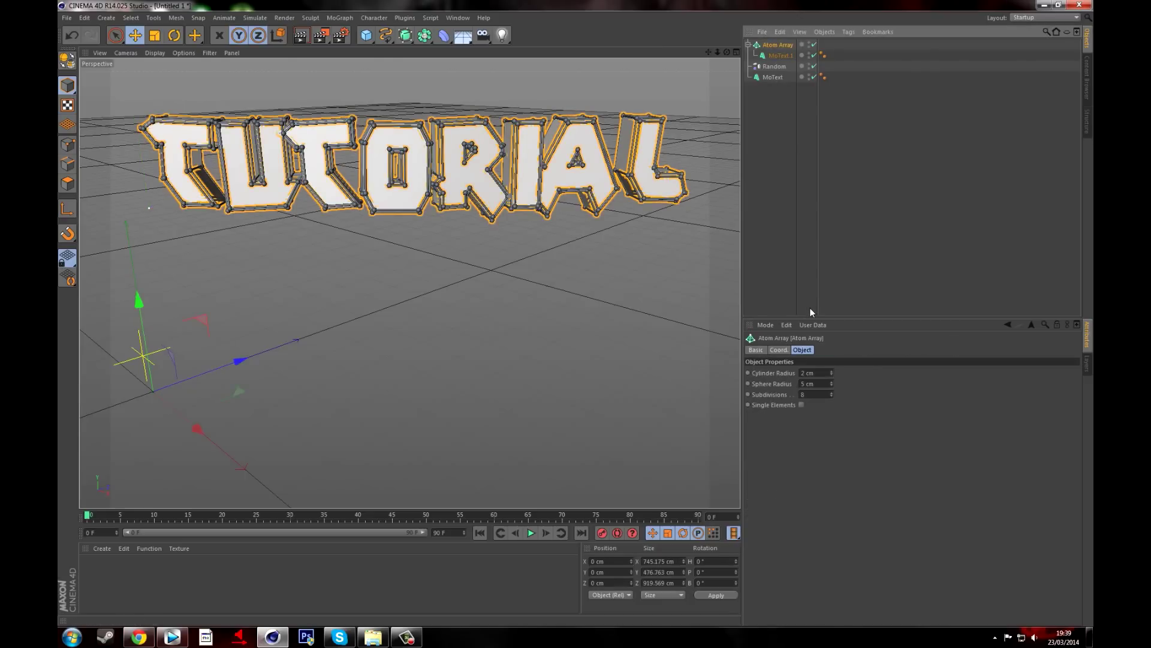
pyautogui.click(779, 349)
pyautogui.click(801, 350)
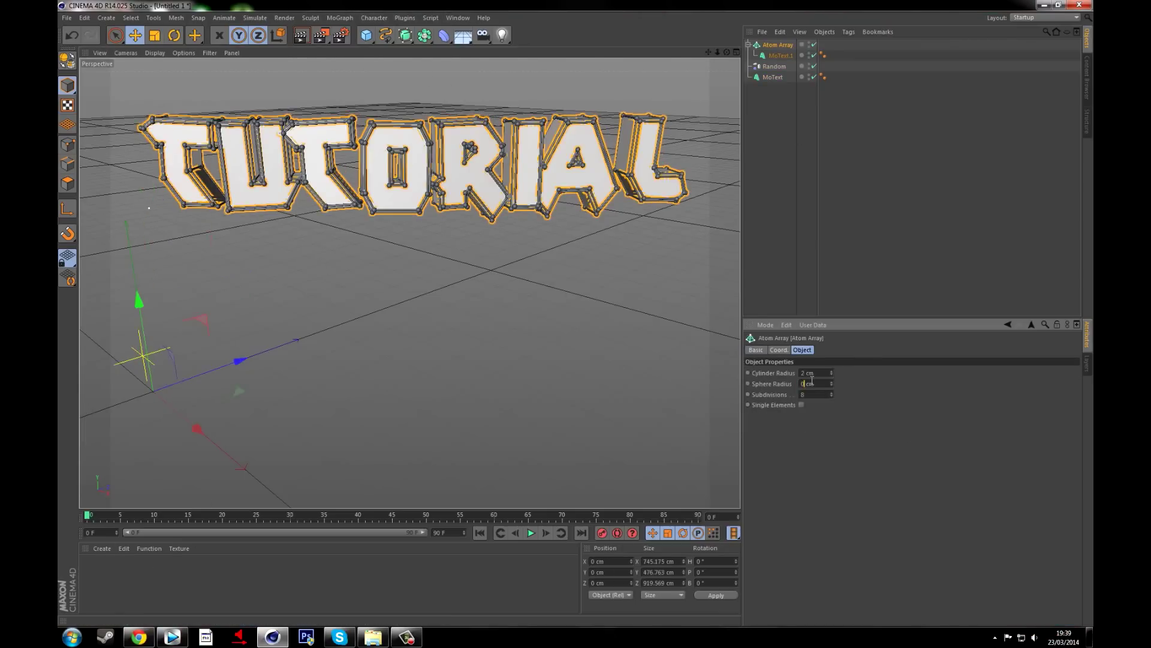
pyautogui.click(811, 383)
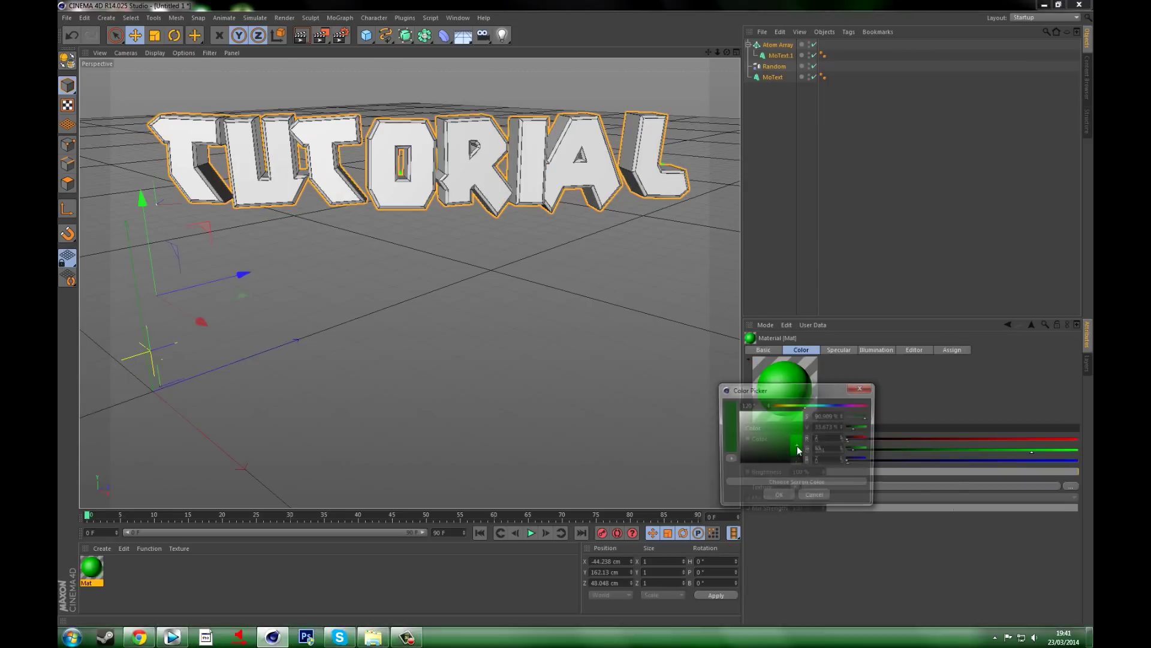
# Step: Set the new material's colour to black with the colour picker
pyautogui.click(797, 445)
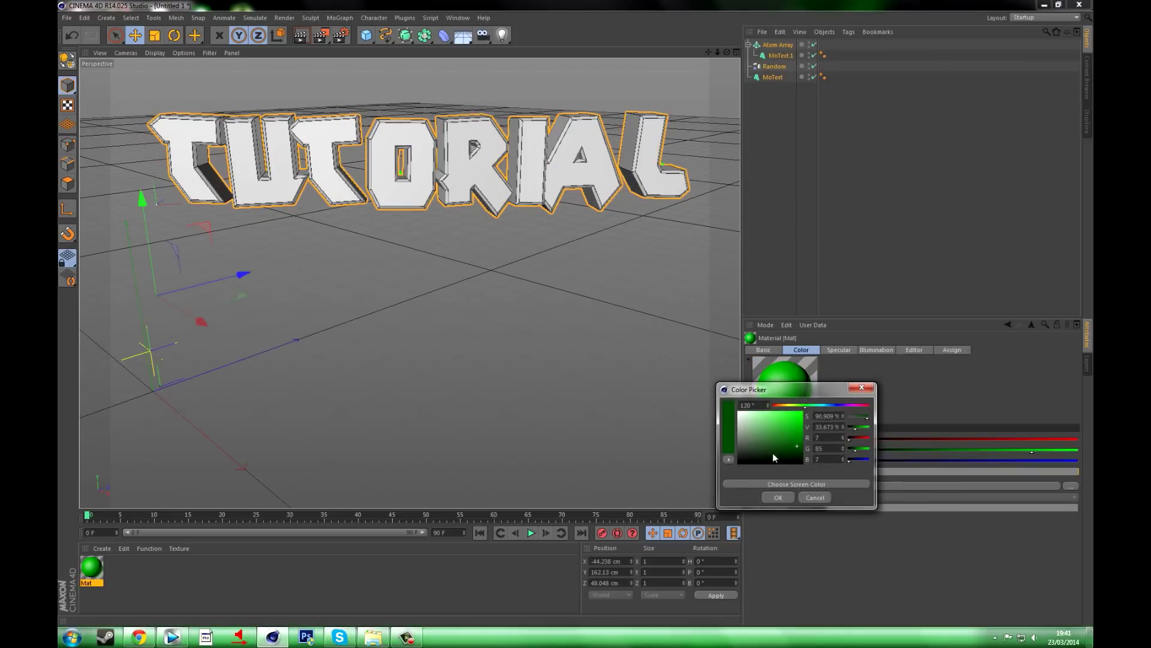
pyautogui.moveTo(795, 446)
pyautogui.mouseDown()
pyautogui.moveTo(725, 463)
pyautogui.moveTo(721, 453)
pyautogui.mouseUp()
pyautogui.click(782, 500)
pyautogui.click(763, 349)
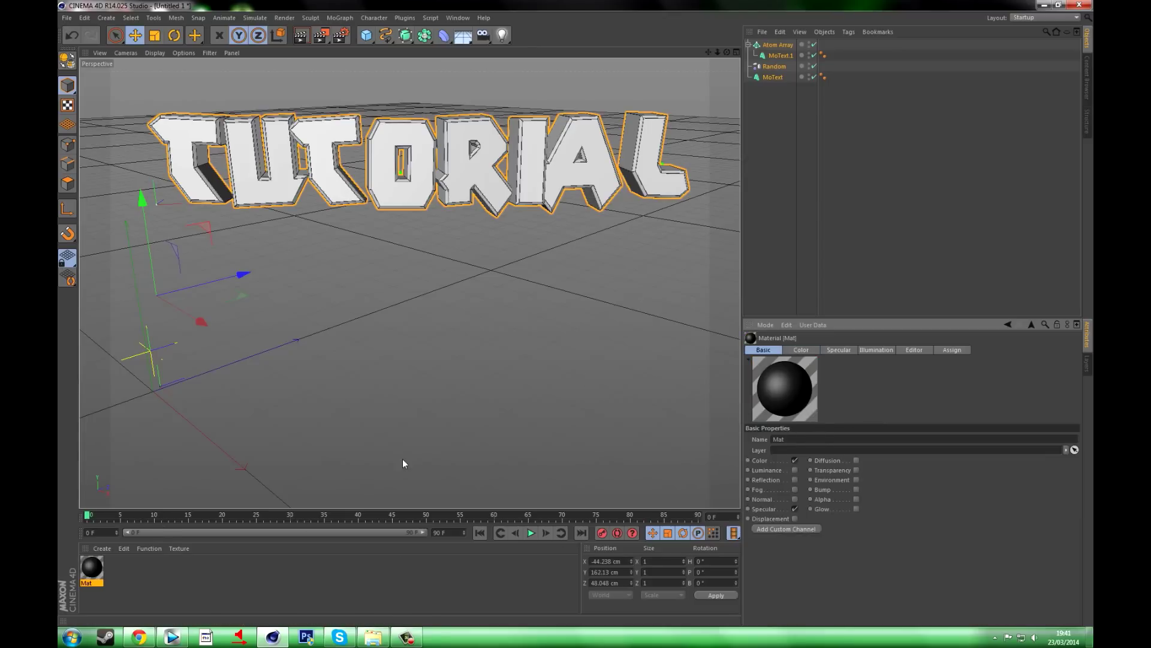
# Step: Apply the black material to the original MoText object
pyautogui.click(749, 182)
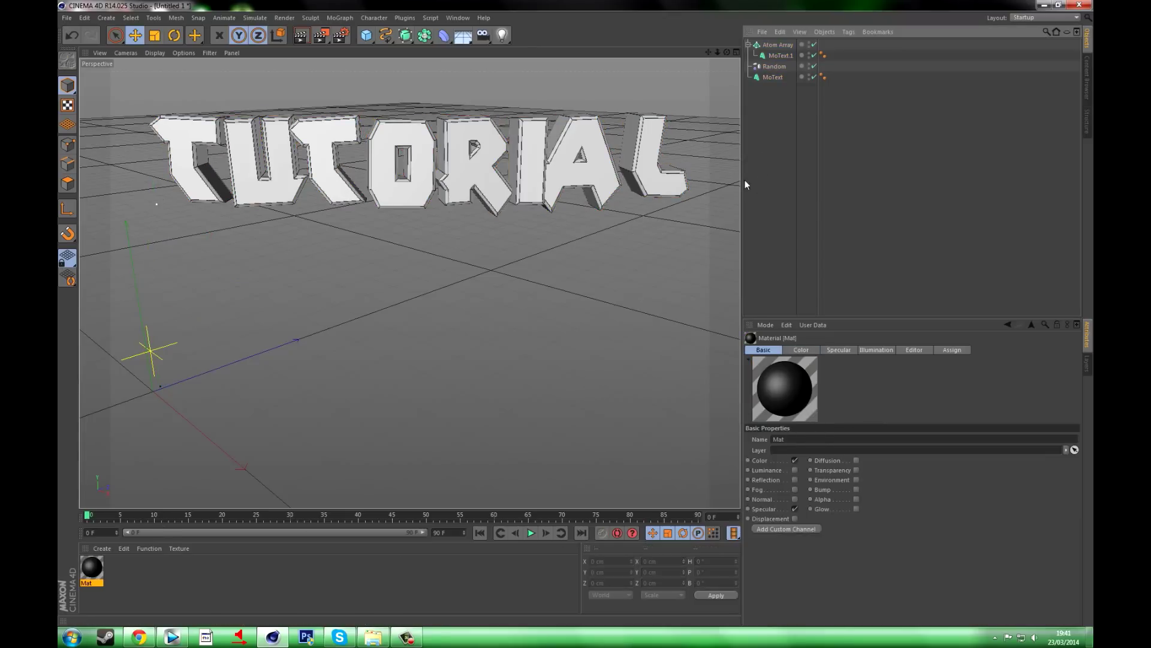
pyautogui.click(93, 574)
pyautogui.moveTo(93, 573); pyautogui.dragTo(764, 77)
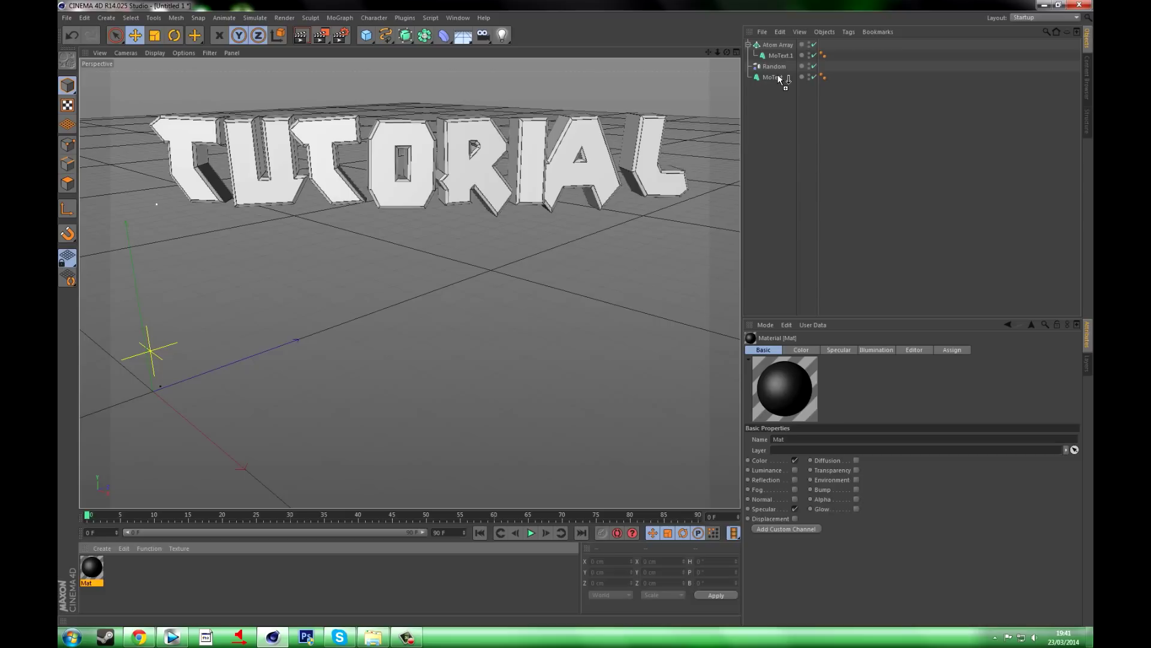
pyautogui.moveTo(780, 75); pyautogui.dragTo(781, 75)
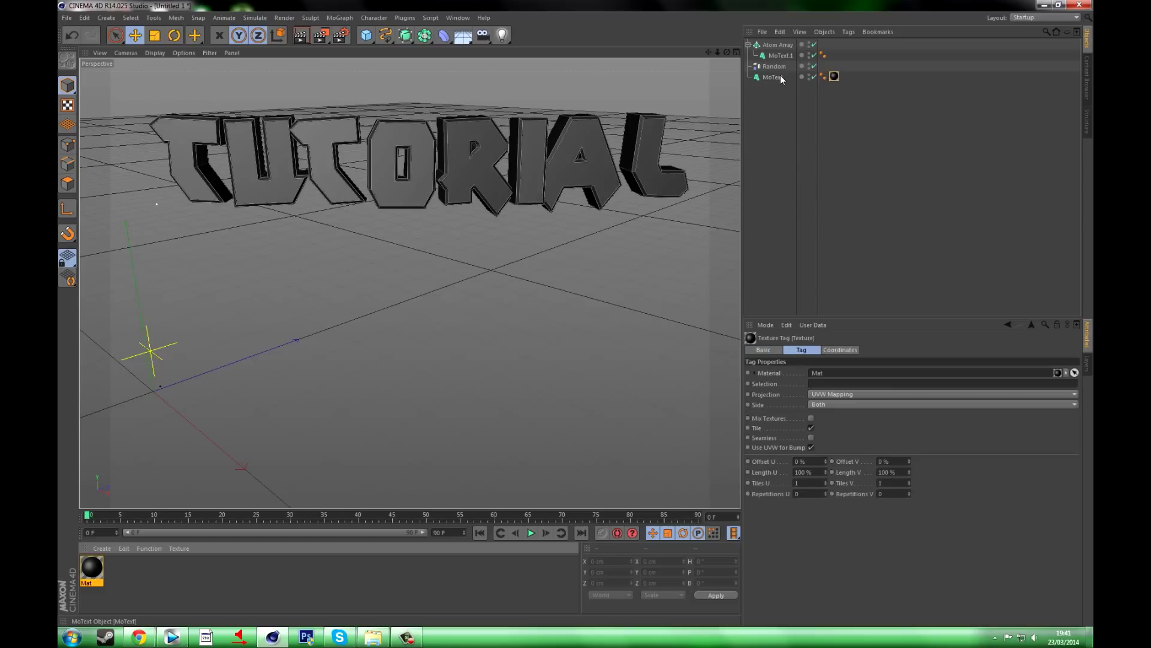
# Step: Create a second material and set its colour to bright green with R 0, G 255, B 0
pyautogui.click(97, 547)
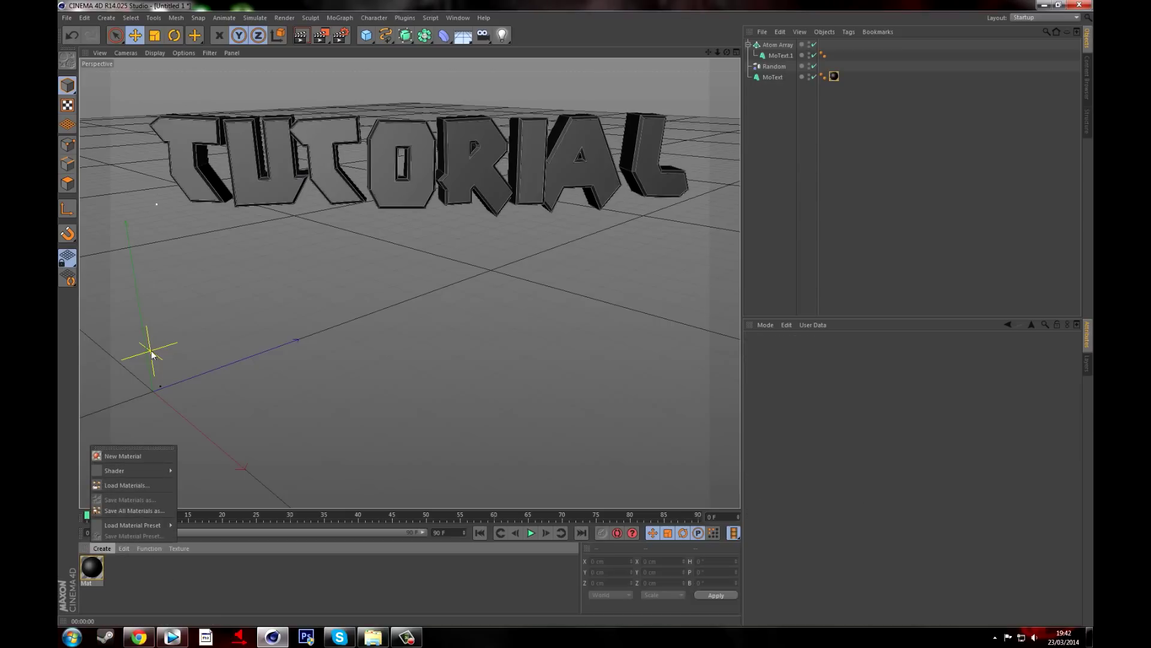
pyautogui.click(129, 458)
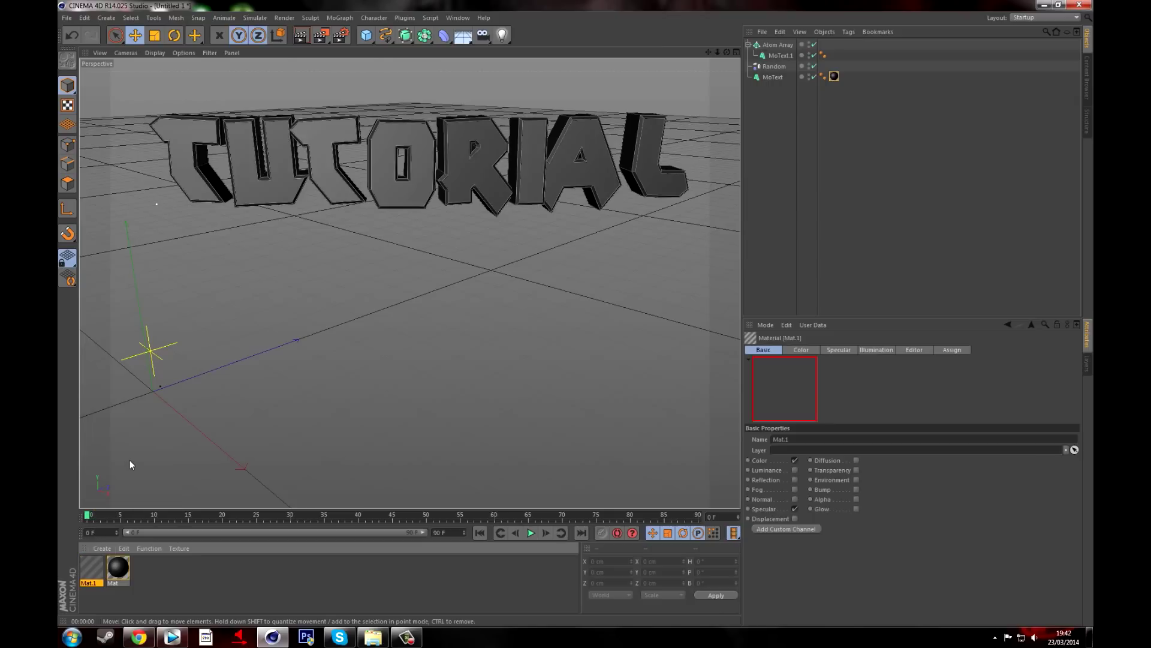
pyautogui.click(801, 351)
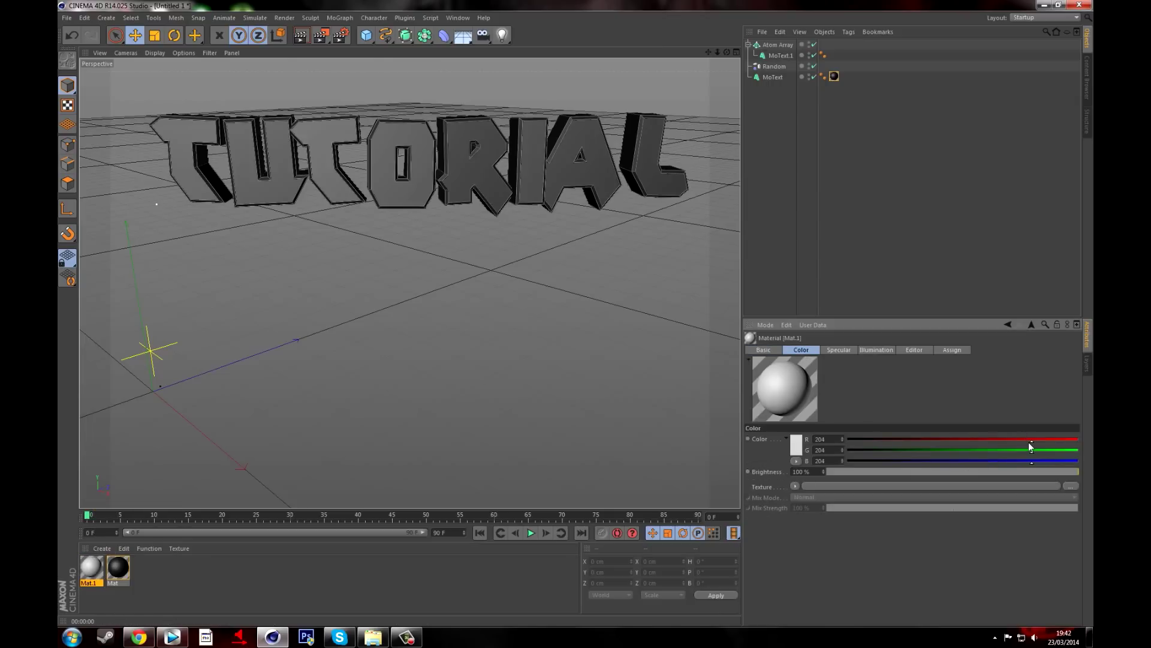
pyautogui.moveTo(1030, 441); pyautogui.dragTo(808, 455)
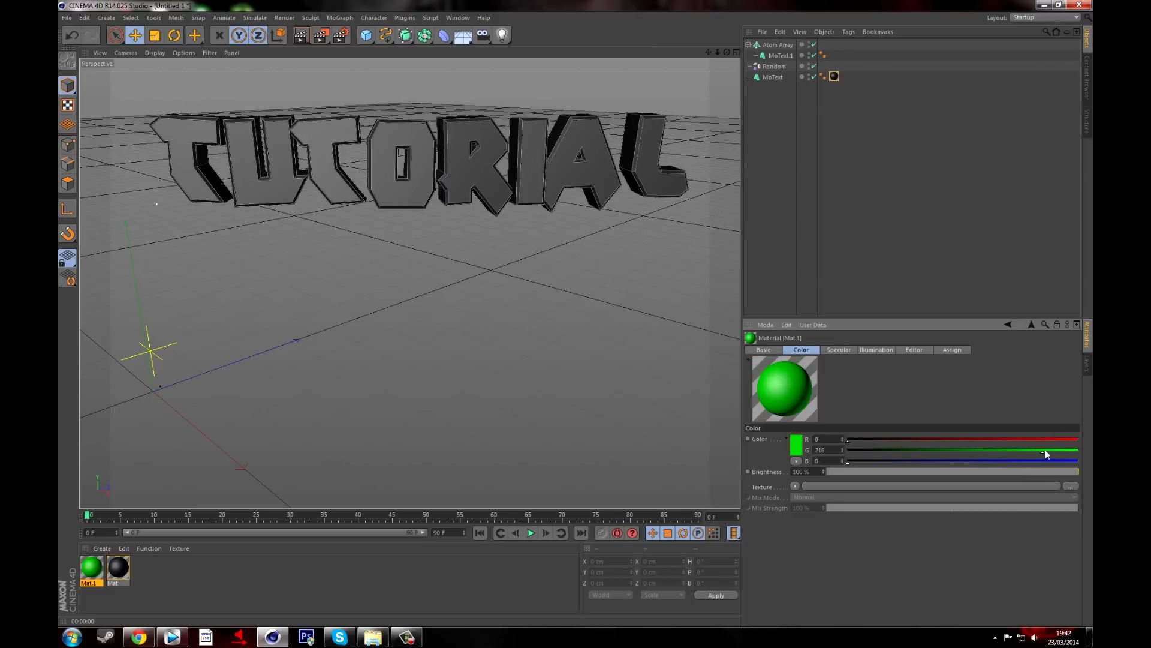
pyautogui.click(796, 461)
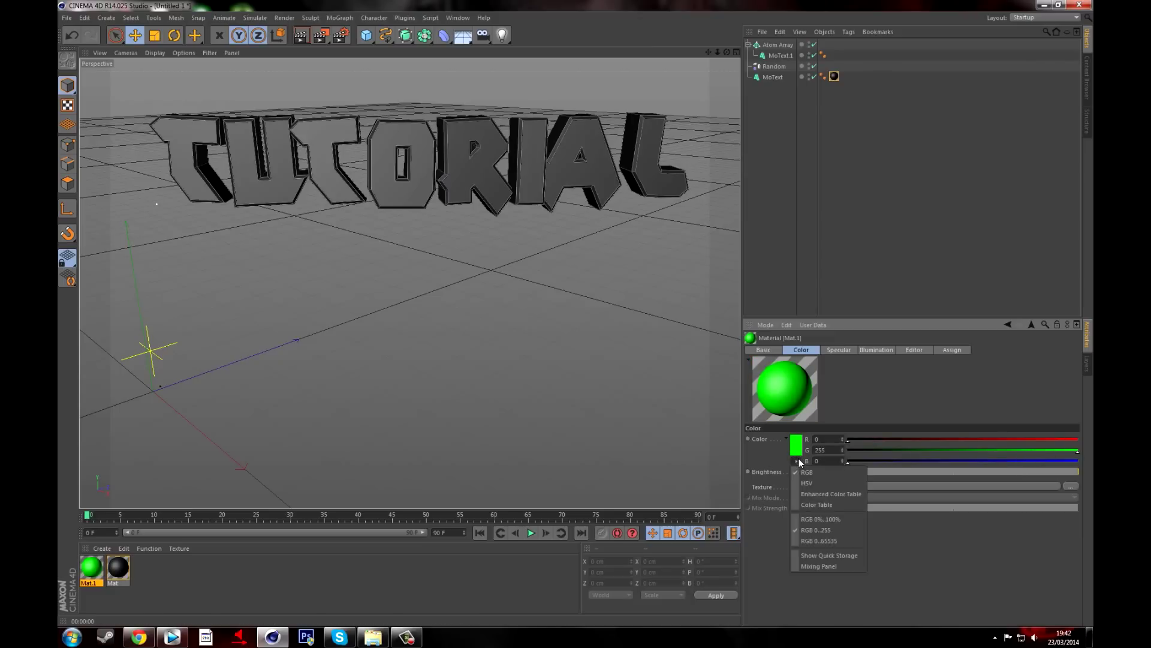
pyautogui.click(944, 566)
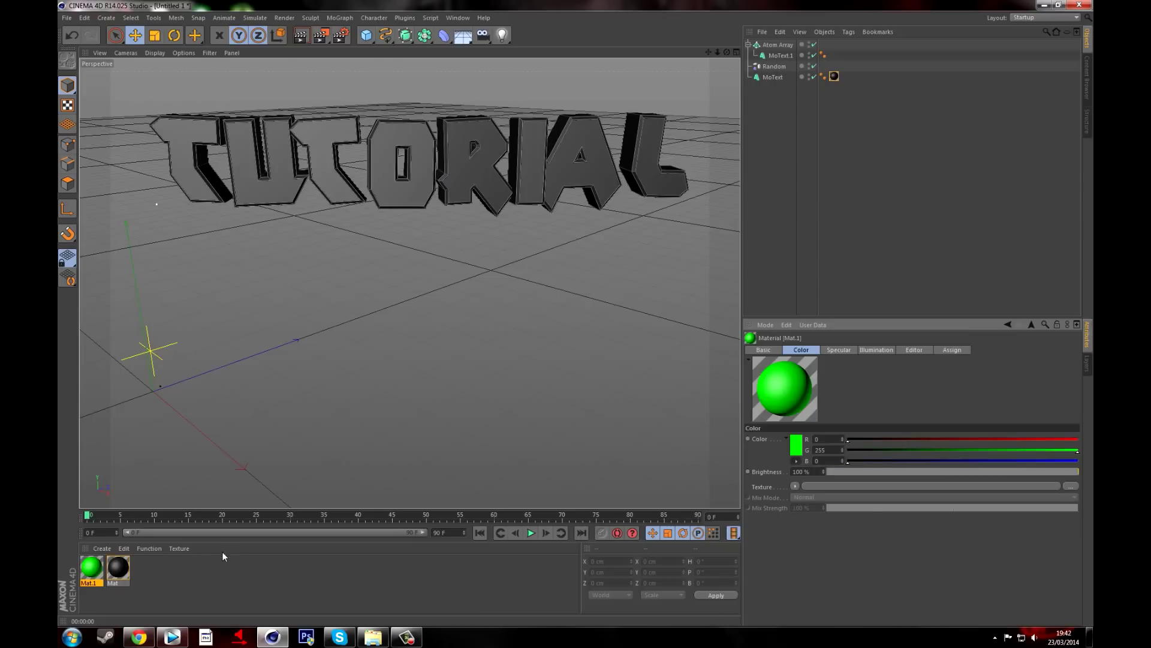
# Step: Apply the green material to the Atom Array and render the view
pyautogui.click(272, 574)
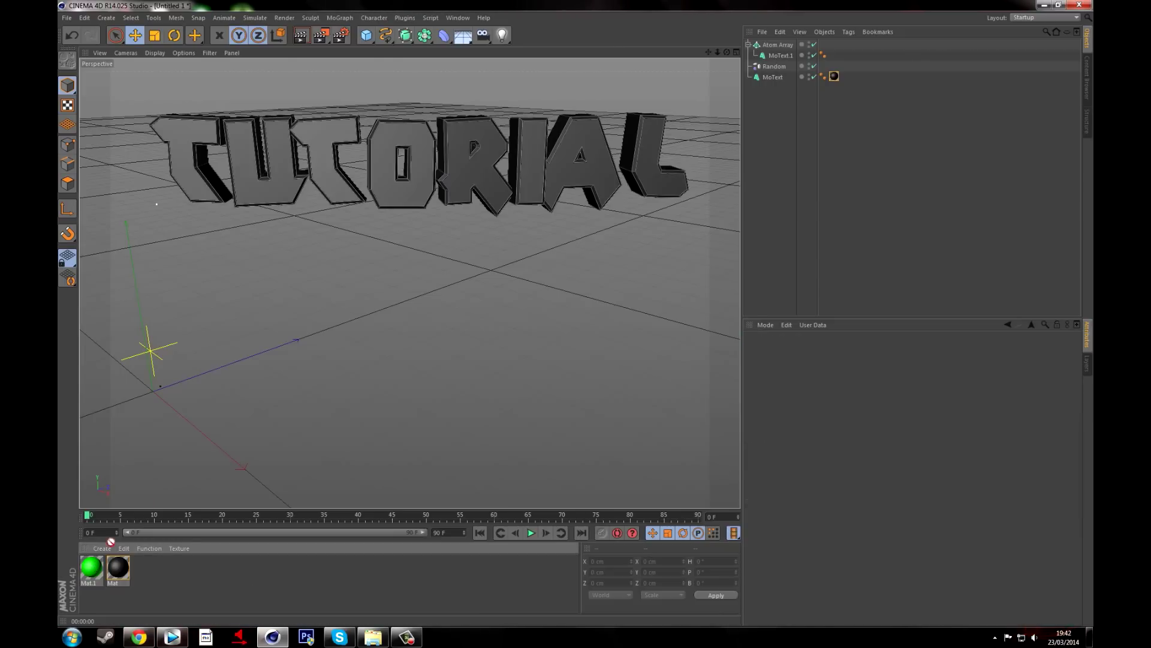
pyautogui.moveTo(763, 108); pyautogui.dragTo(776, 46)
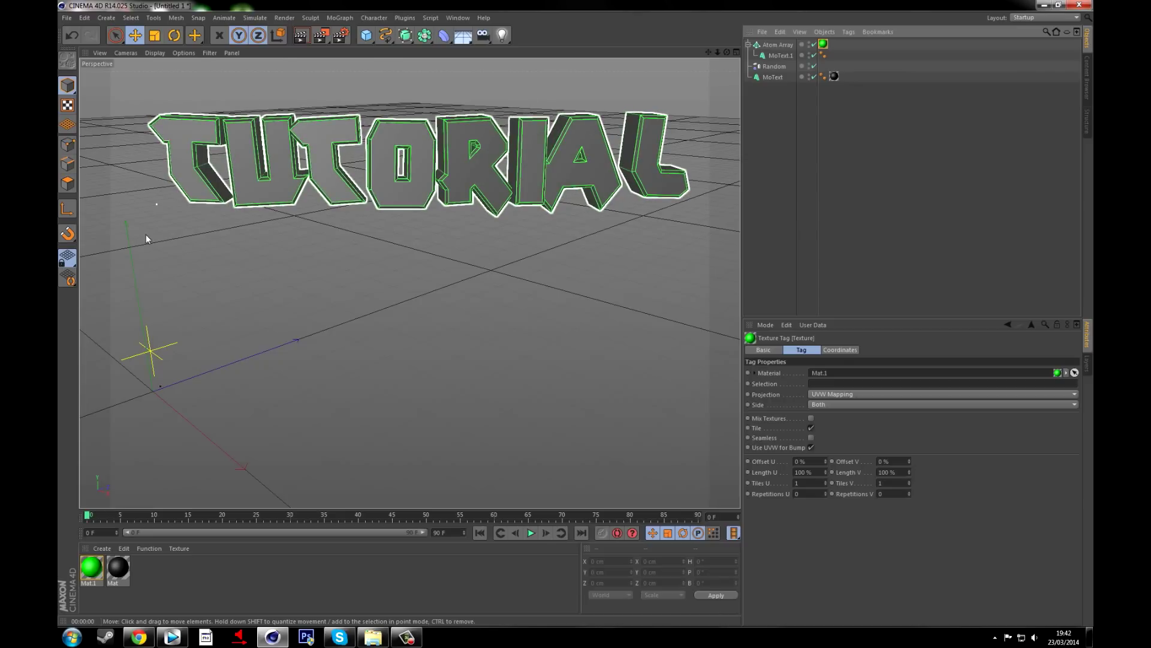
pyautogui.click(301, 38)
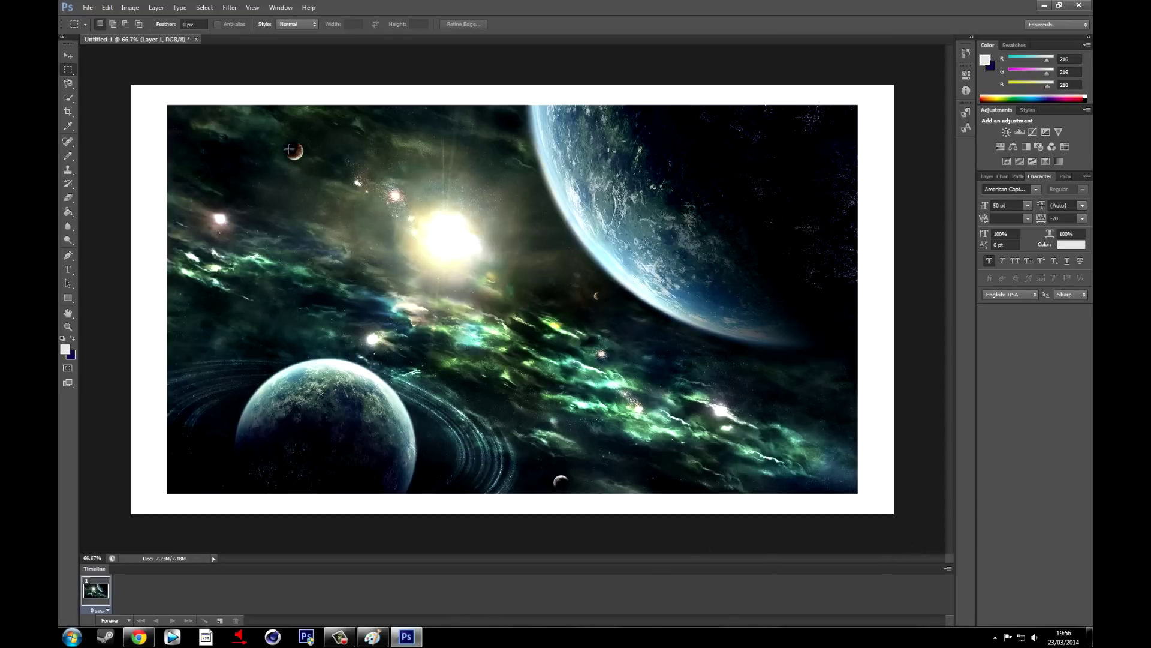
# Step: In Photoshop, align the space image with the canvas's upper-left corner and scale it proportionally to fill the whole canvas
pyautogui.click(68, 56)
pyautogui.moveTo(413, 237); pyautogui.dragTo(373, 228)
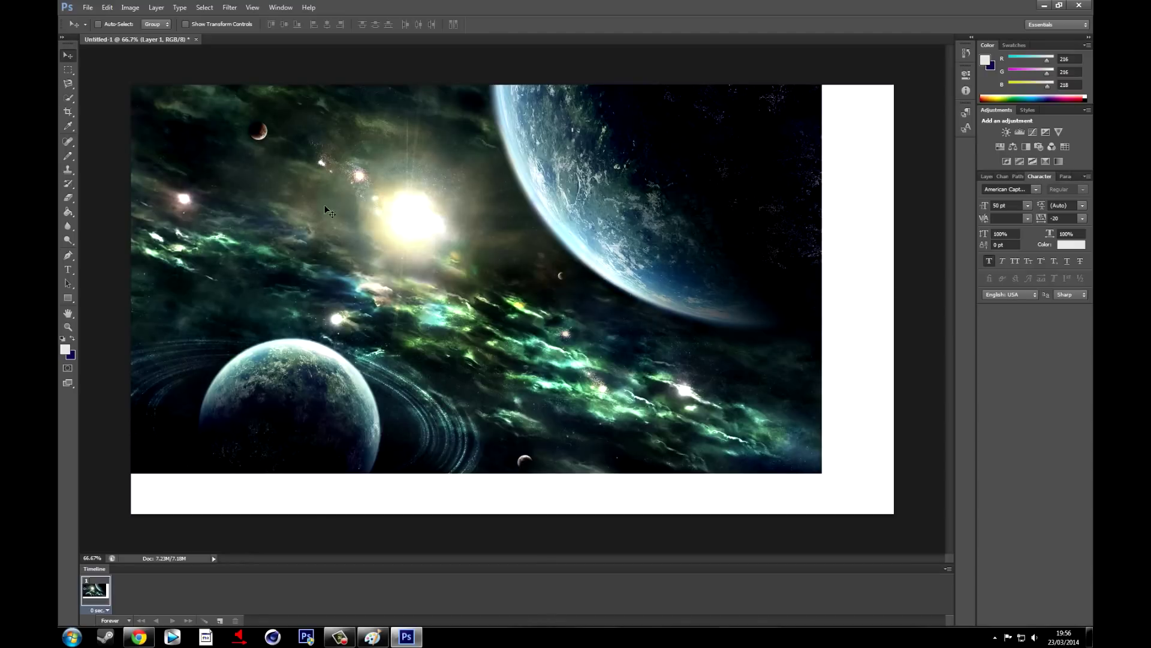
pyautogui.click(107, 8)
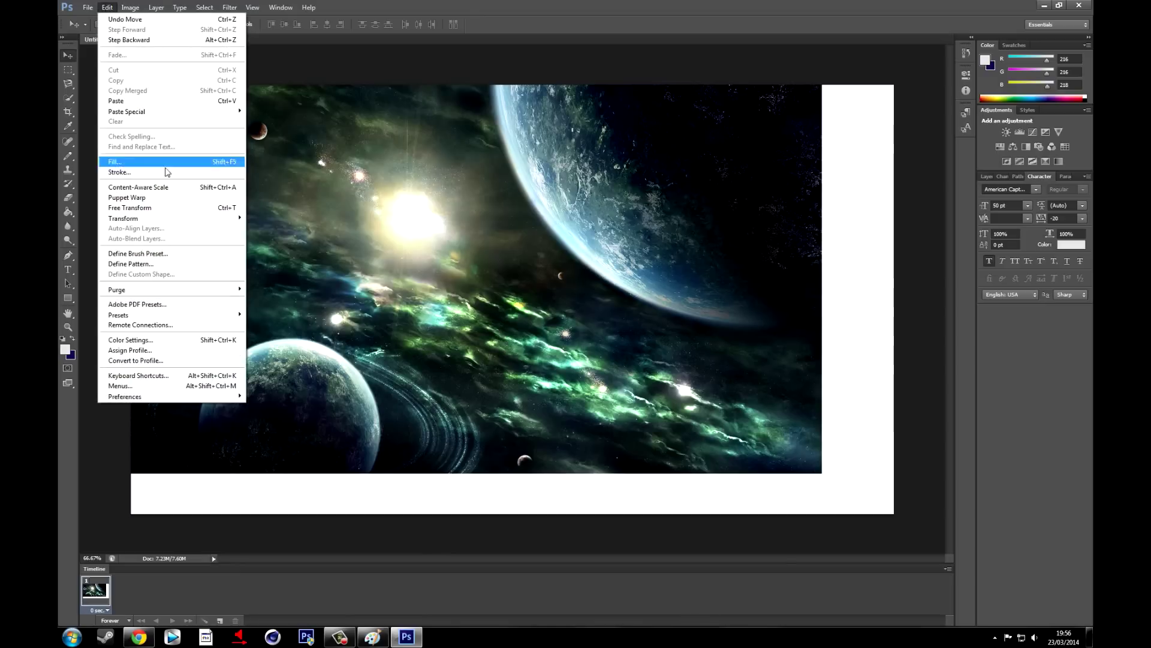
pyautogui.click(146, 210)
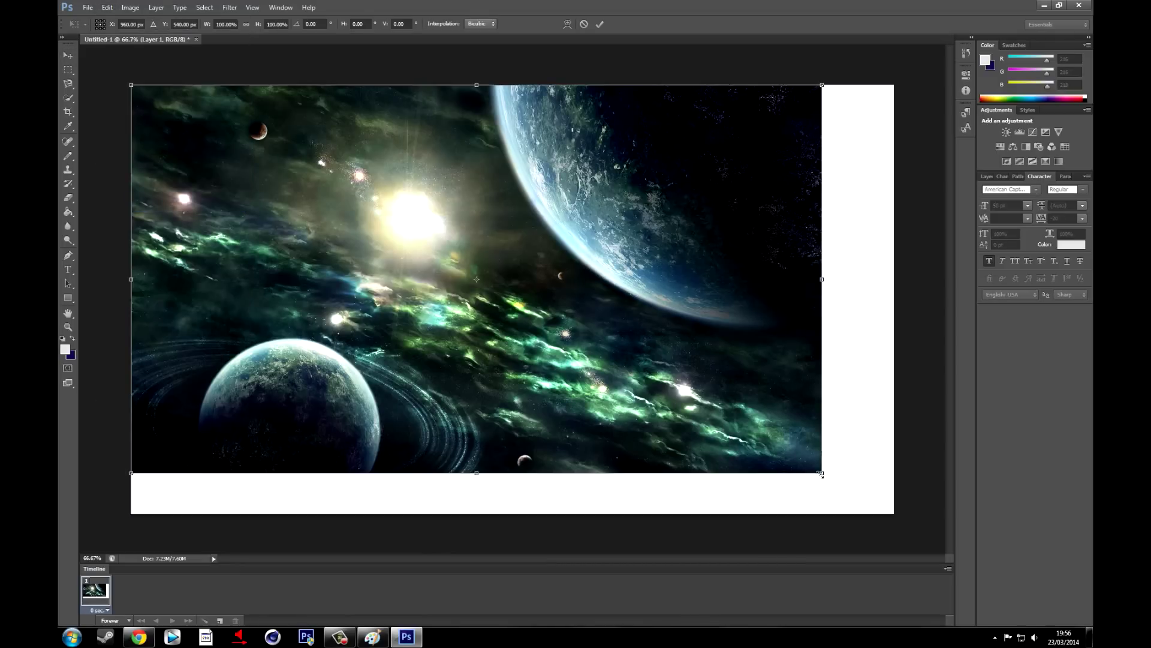
pyautogui.keyDown('shift'); pyautogui.moveTo(822, 473); pyautogui.dragTo(903, 503); pyautogui.keyUp('shift')
pyautogui.press('Return')
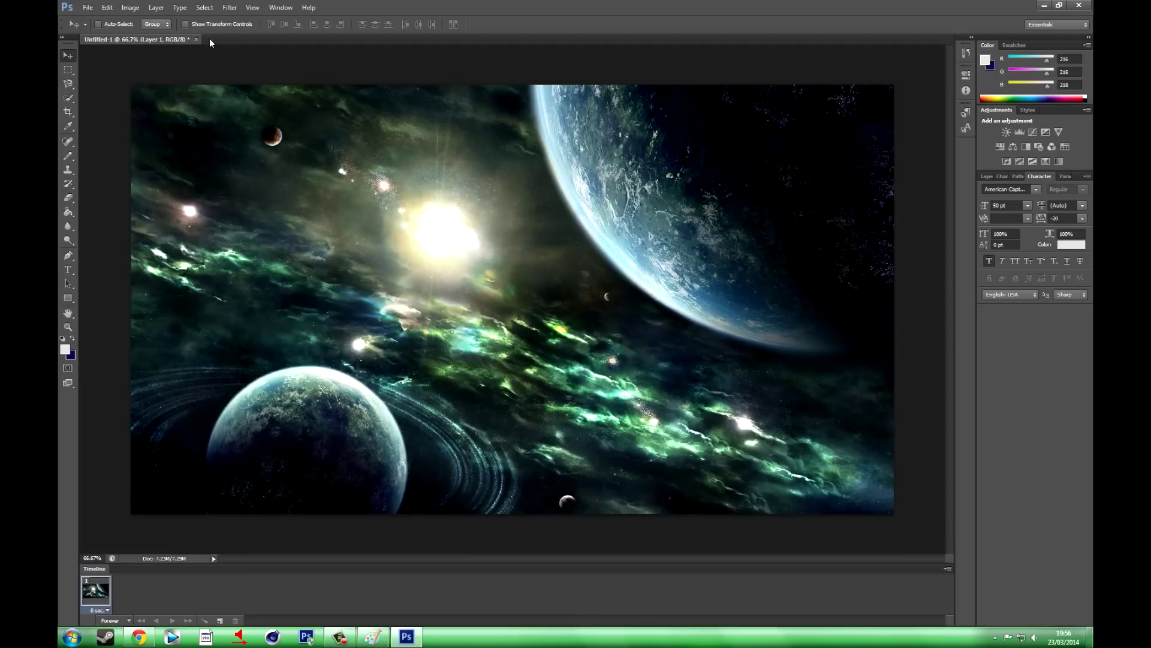
# Step: Open the rendered text image Tutorial_Editor_a.tif
pyautogui.click(87, 8)
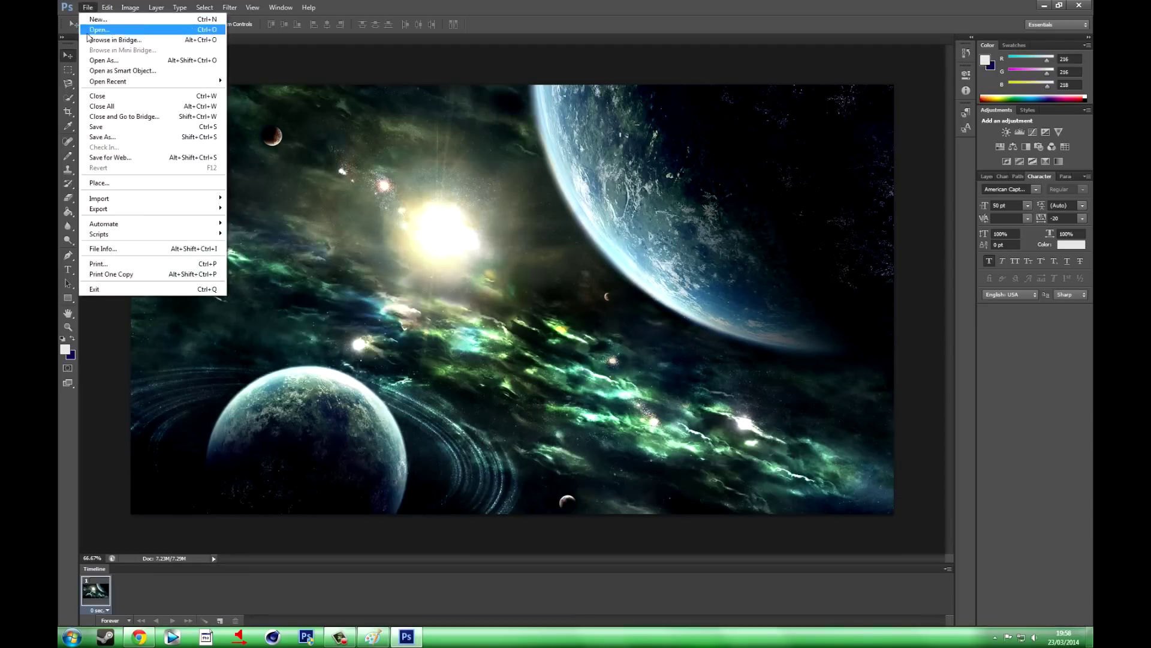
pyautogui.click(98, 31)
pyautogui.doubleClick(323, 283)
# Step: Isolate the rendered text by selecting the black background with the Magic Wand and inverting it, and move the text into Untitled-1
pyautogui.rightClick(69, 98)
pyautogui.click(106, 108)
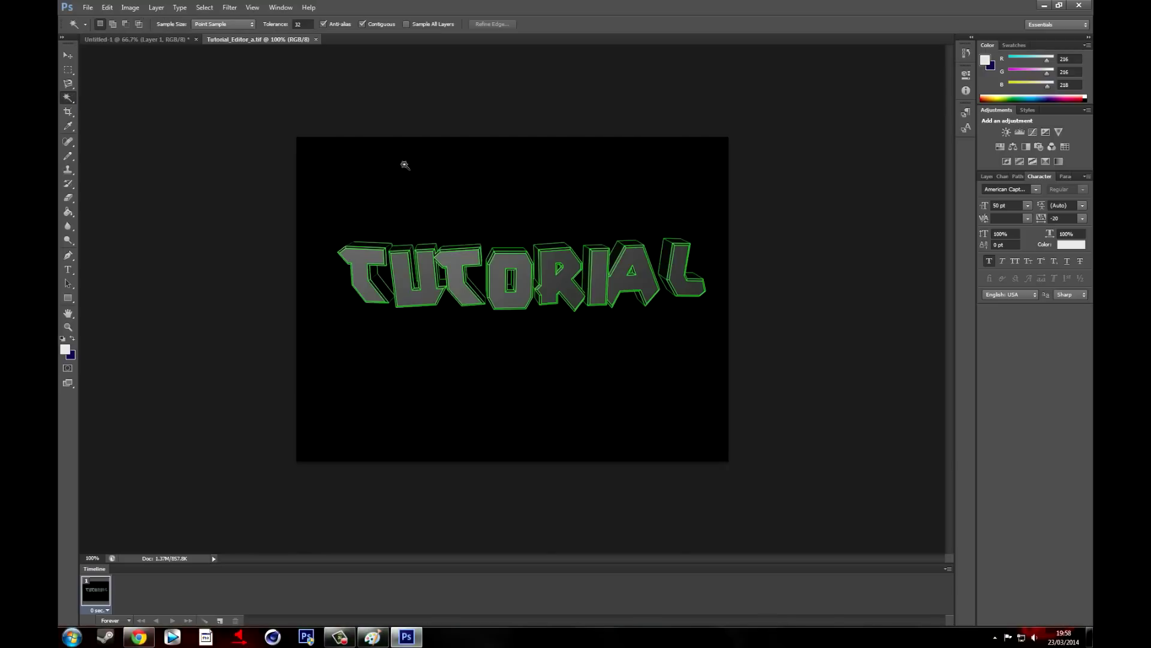
pyautogui.click(429, 174)
pyautogui.click(205, 8)
pyautogui.click(218, 51)
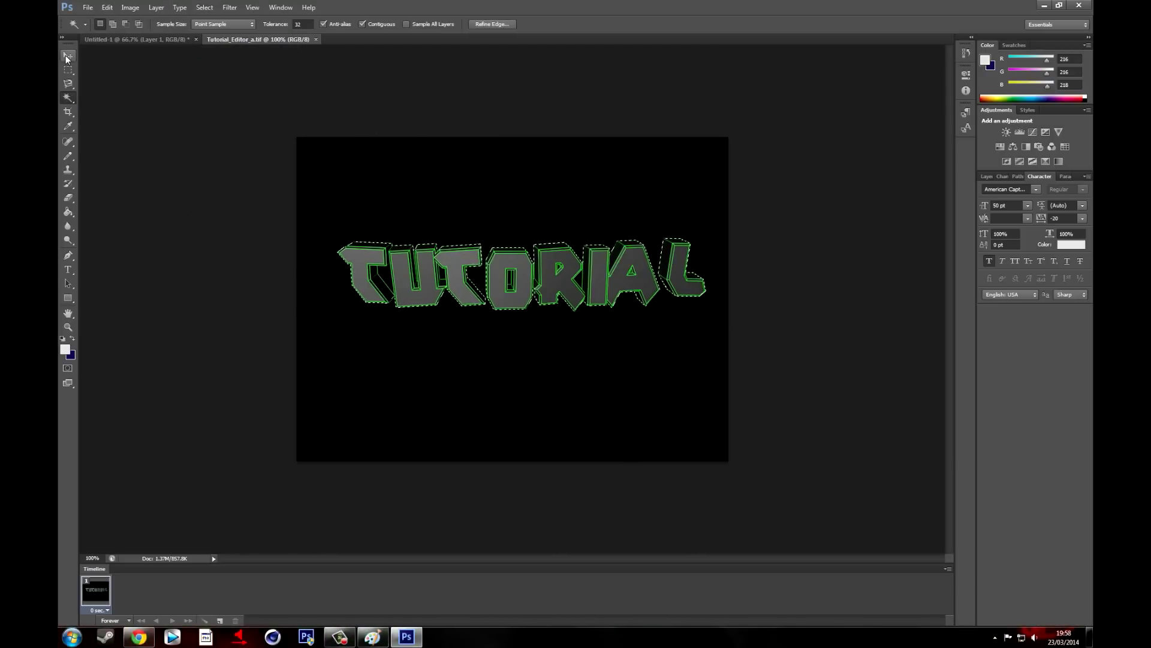
pyautogui.click(68, 56)
pyautogui.moveTo(480, 276); pyautogui.dragTo(399, 263)
pyautogui.click(107, 7)
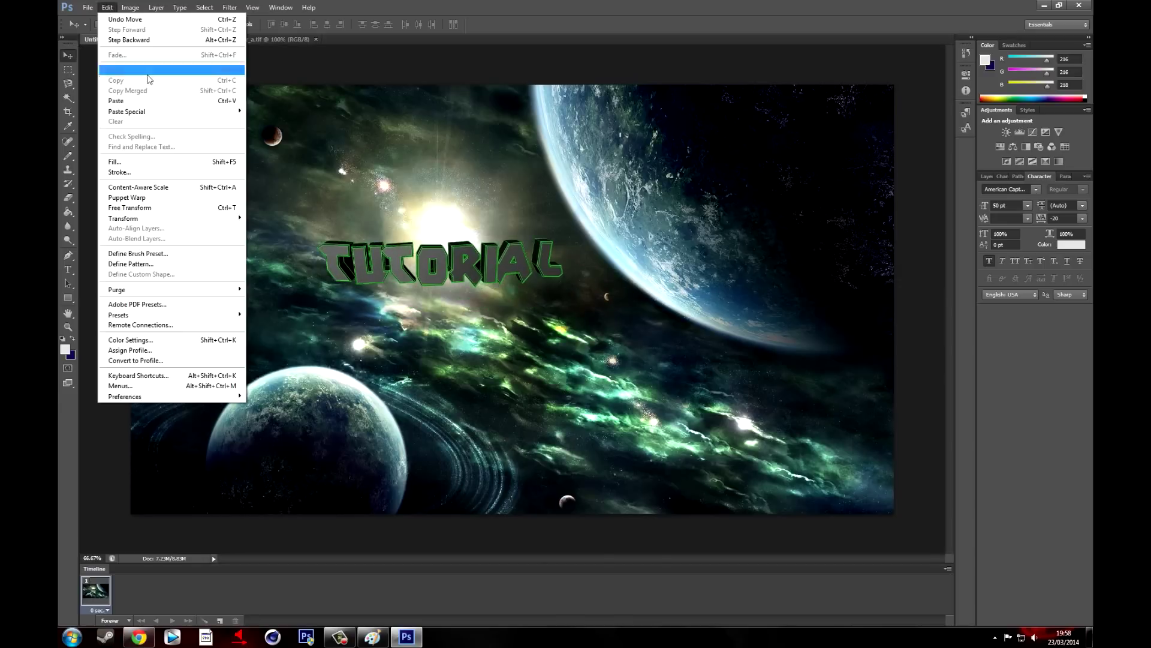
pyautogui.click(144, 208)
pyautogui.keyDown('shift'); pyautogui.moveTo(564, 288); pyautogui.dragTo(844, 420); pyautogui.keyUp('shift')
pyautogui.moveTo(672, 280); pyautogui.dragTo(550, 199)
pyautogui.click(108, 8)
pyautogui.click(116, 20)
pyautogui.click(107, 7)
pyautogui.click(321, 77)
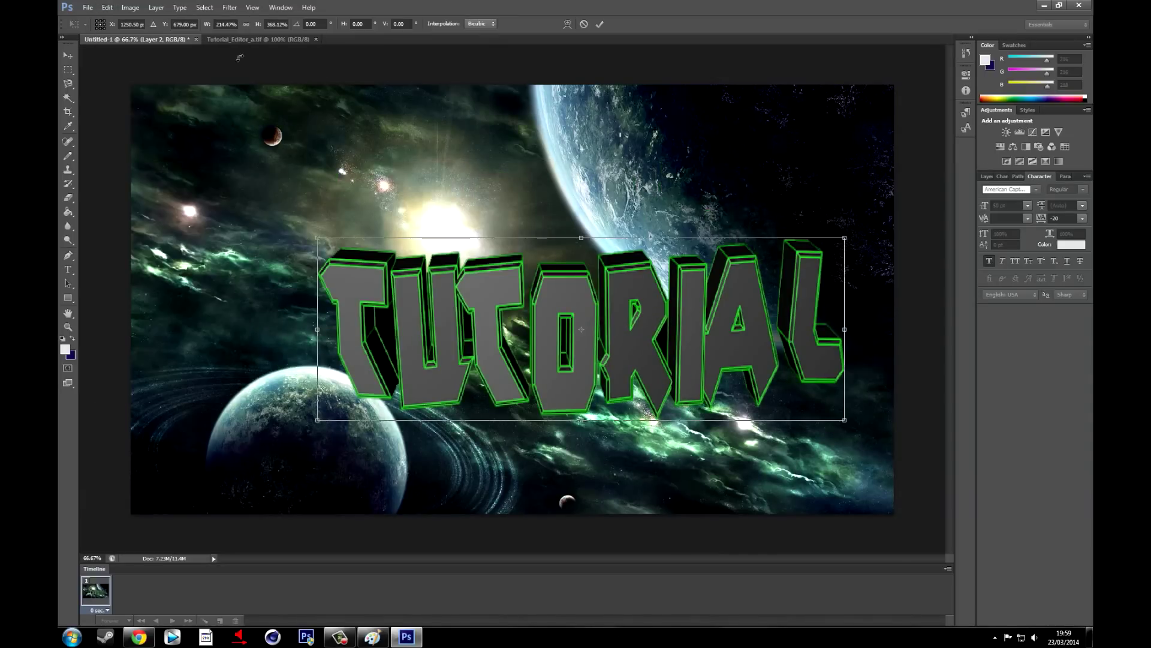
pyautogui.press('Escape')
pyautogui.click(251, 39)
pyautogui.click(150, 39)
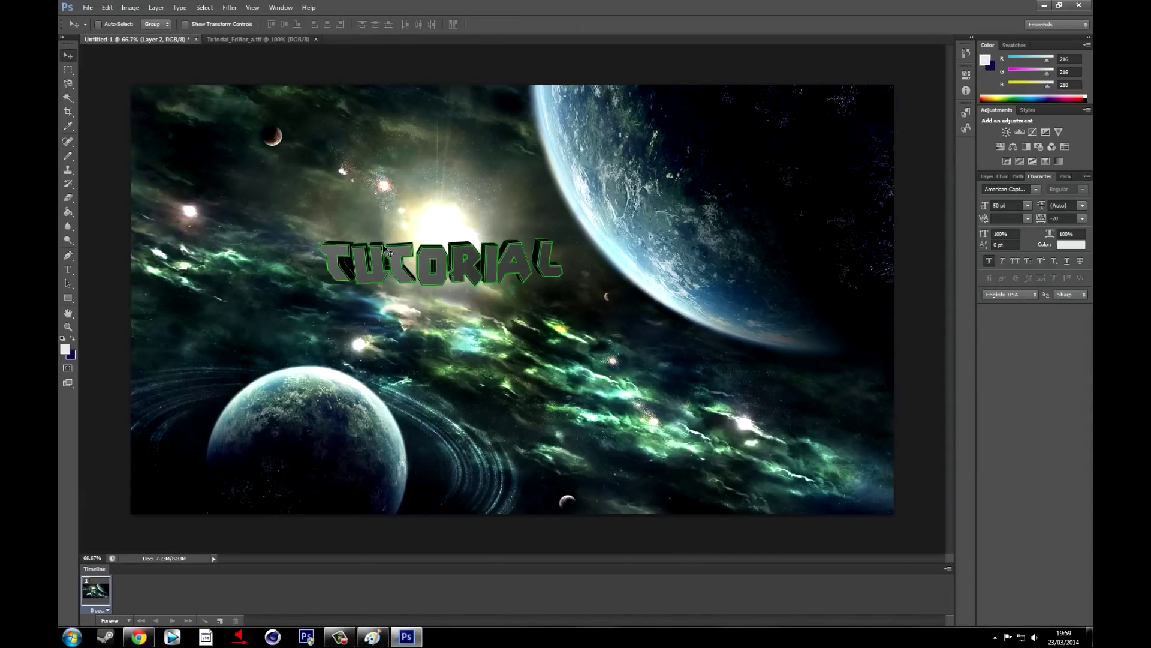
# Step: Scale the TUTORIAL text proportionally to about 232% and centre it horizontally over the space background
pyautogui.hotkey('ctrl', 't')
pyautogui.keyDown('shift'); pyautogui.moveTo(563, 286); pyautogui.dragTo(889, 360); pyautogui.keyUp('shift')
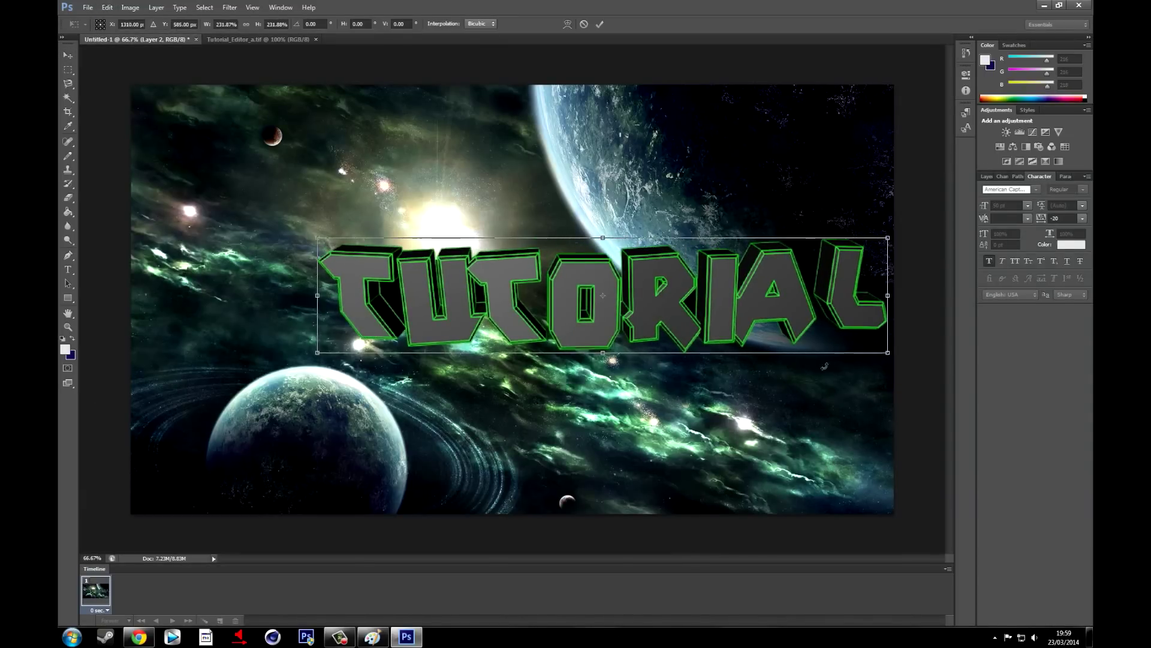
pyautogui.moveTo(667, 307); pyautogui.dragTo(567, 291)
pyautogui.press('Return')
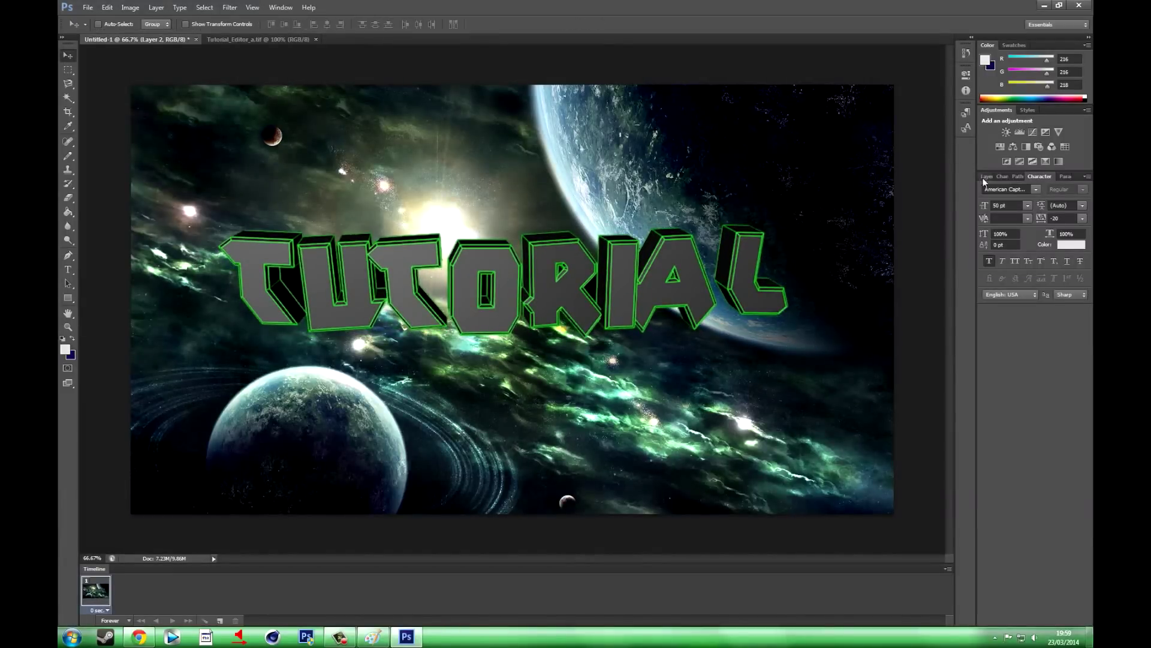
# Step: Delete the bottom layer beneath the space image's layer
pyautogui.click(986, 176)
pyautogui.click(1020, 278)
pyautogui.press('Delete')
# Step: Browse the computer's user folders and open 0.3K GFX Pack - FezoDesigns.psd
pyautogui.click(88, 7)
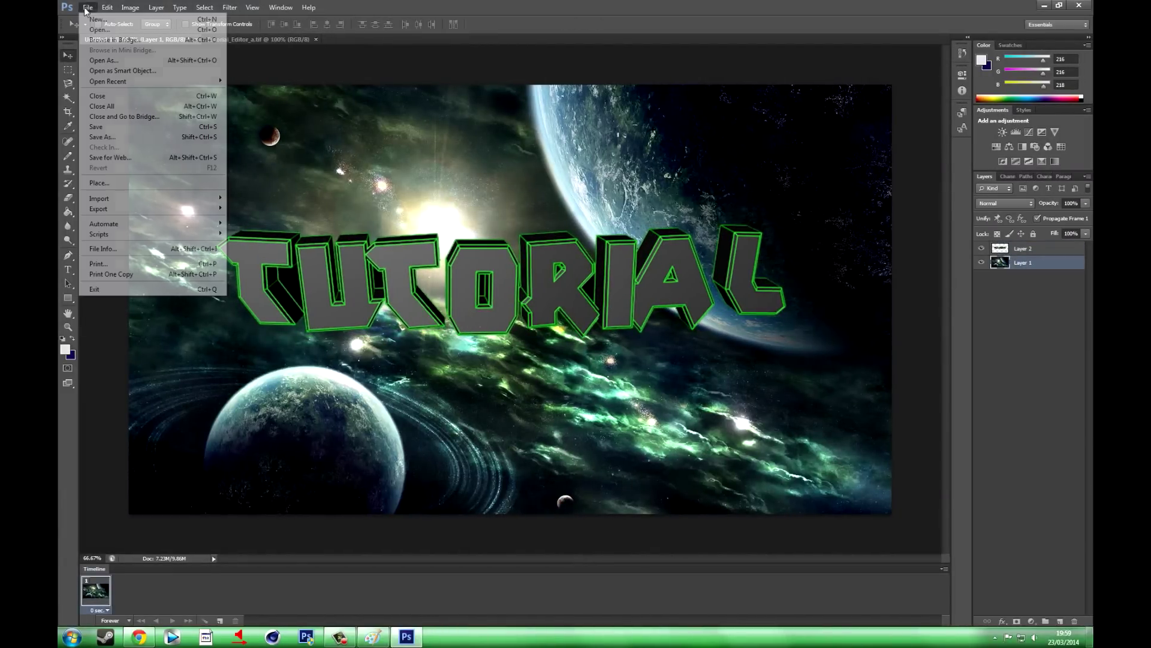
pyautogui.click(99, 30)
pyautogui.click(204, 277)
pyautogui.click(204, 245)
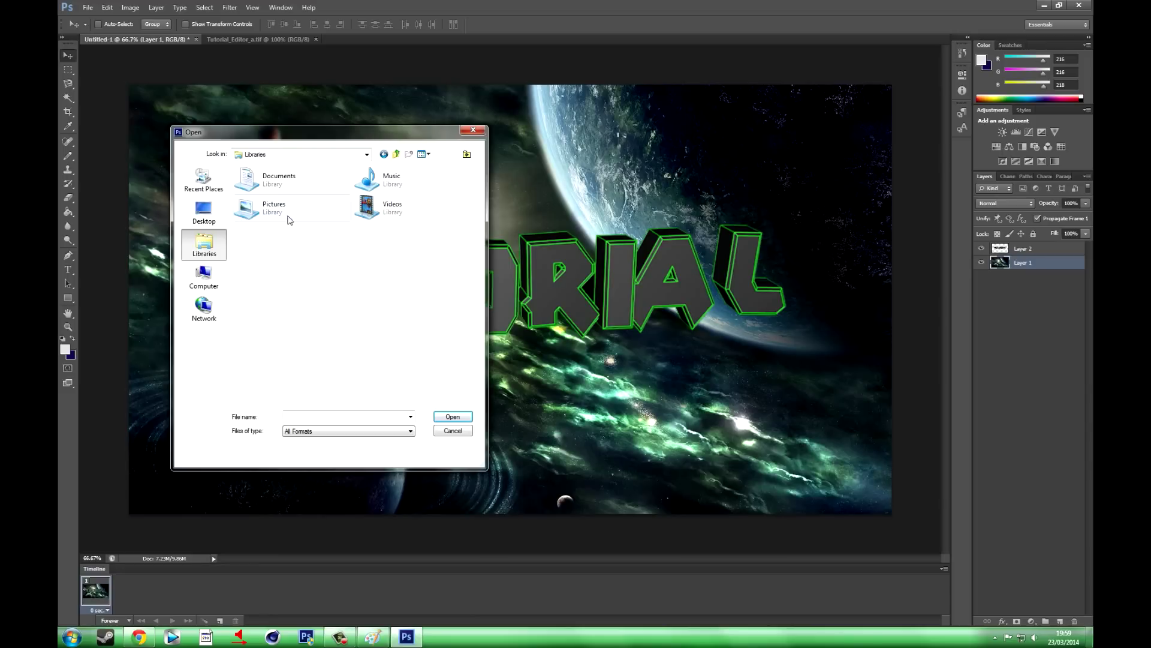
pyautogui.click(205, 277)
pyautogui.doubleClick(285, 218)
pyautogui.click(204, 279)
pyautogui.doubleClick(267, 218)
pyautogui.doubleClick(259, 266)
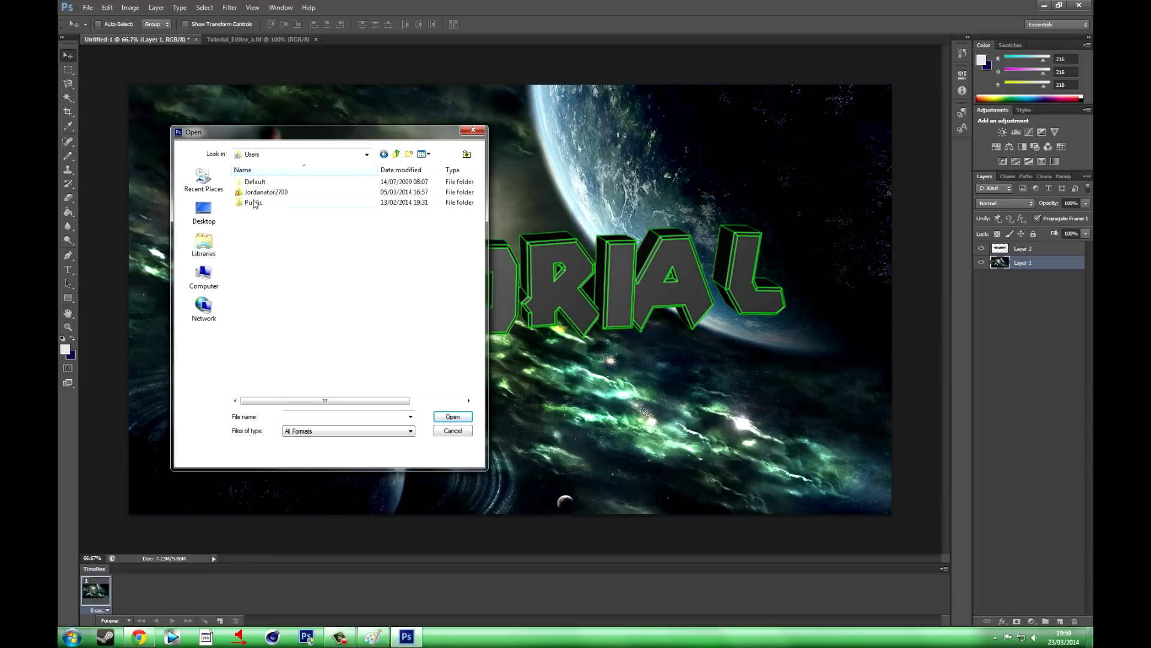
pyautogui.doubleClick(257, 194)
pyautogui.doubleClick(260, 243)
pyautogui.doubleClick(260, 180)
pyautogui.press('Return')
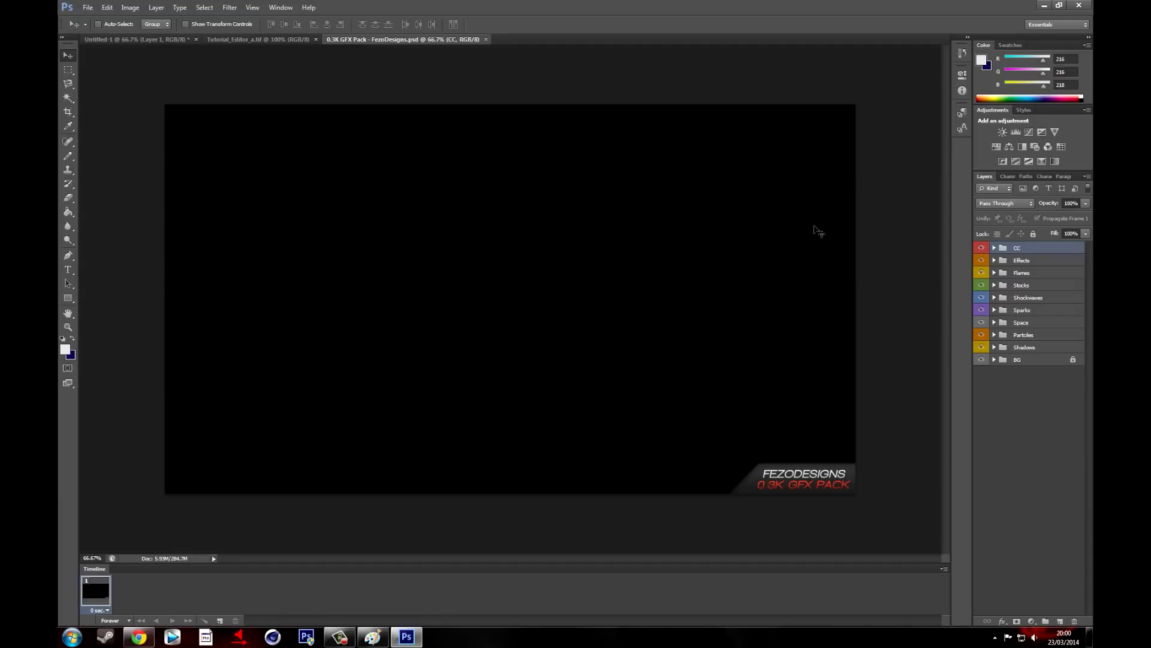
# Step: Copy the Green group from the GFX pack's CC folder into Untitled-1 and close Tutorial_Editor_a.tif
pyautogui.click(994, 248)
pyautogui.click(137, 39)
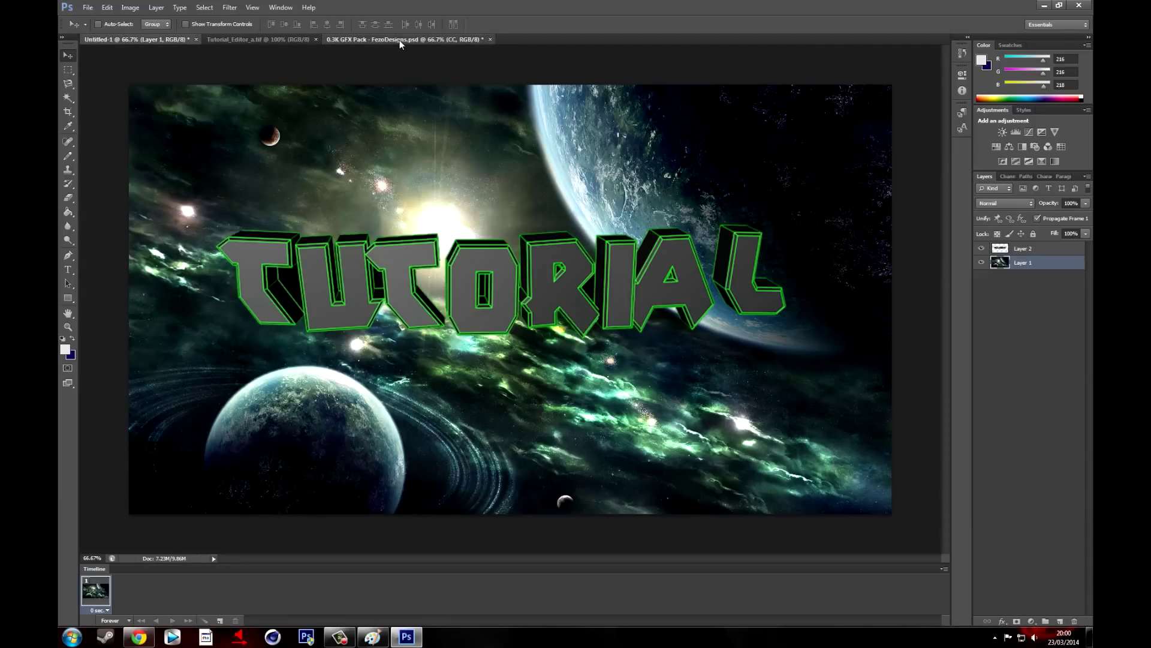
pyautogui.click(403, 38)
pyautogui.click(1029, 286)
pyautogui.doubleClick(1029, 285)
pyautogui.click(721, 152)
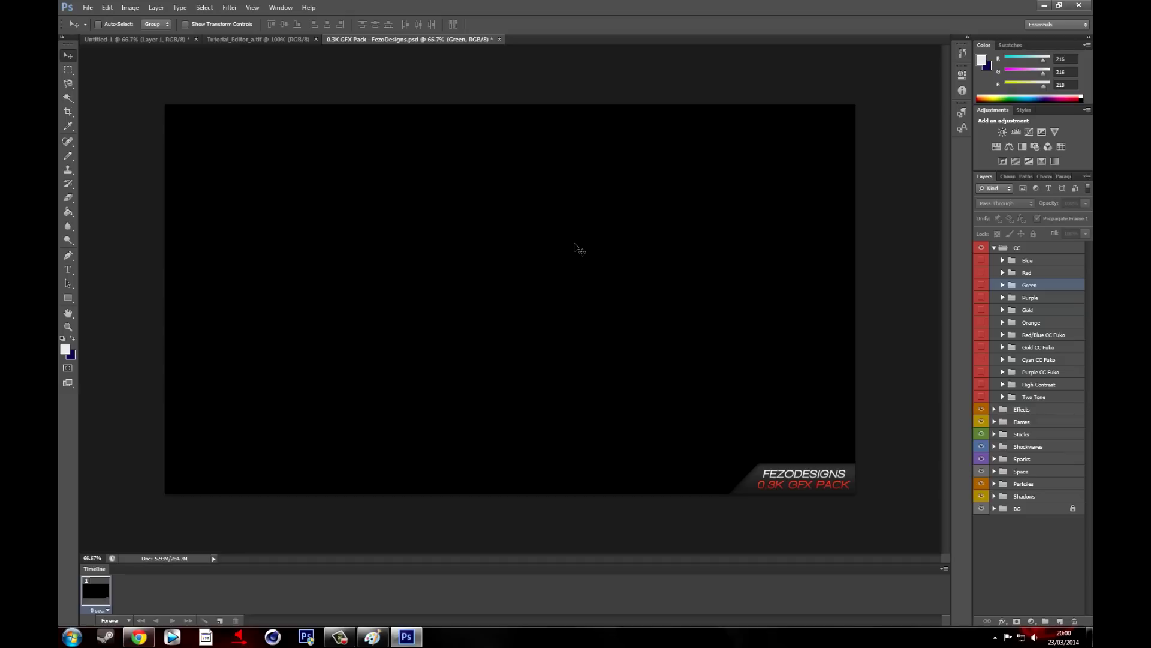
pyautogui.moveTo(271, 61); pyautogui.dragTo(330, 283)
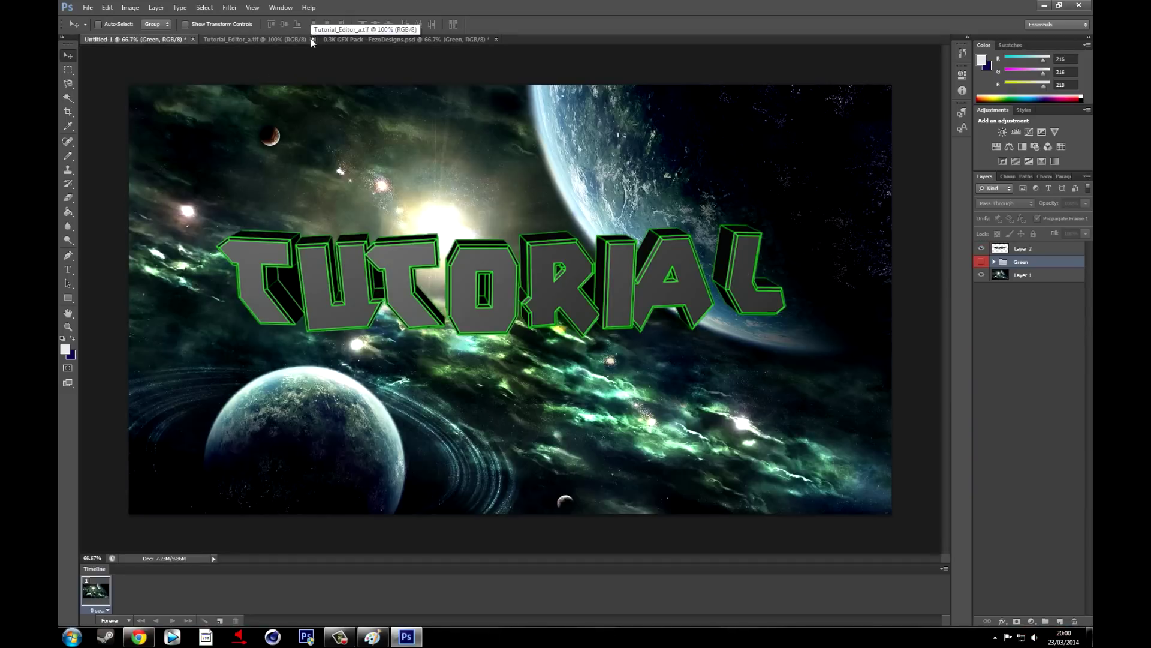
pyautogui.click(312, 40)
# Step: Move the Green group above Layer 2 and expand it to list its adjustment layers
pyautogui.moveTo(1022, 243); pyautogui.dragTo(1021, 244)
pyautogui.doubleClick(1007, 249)
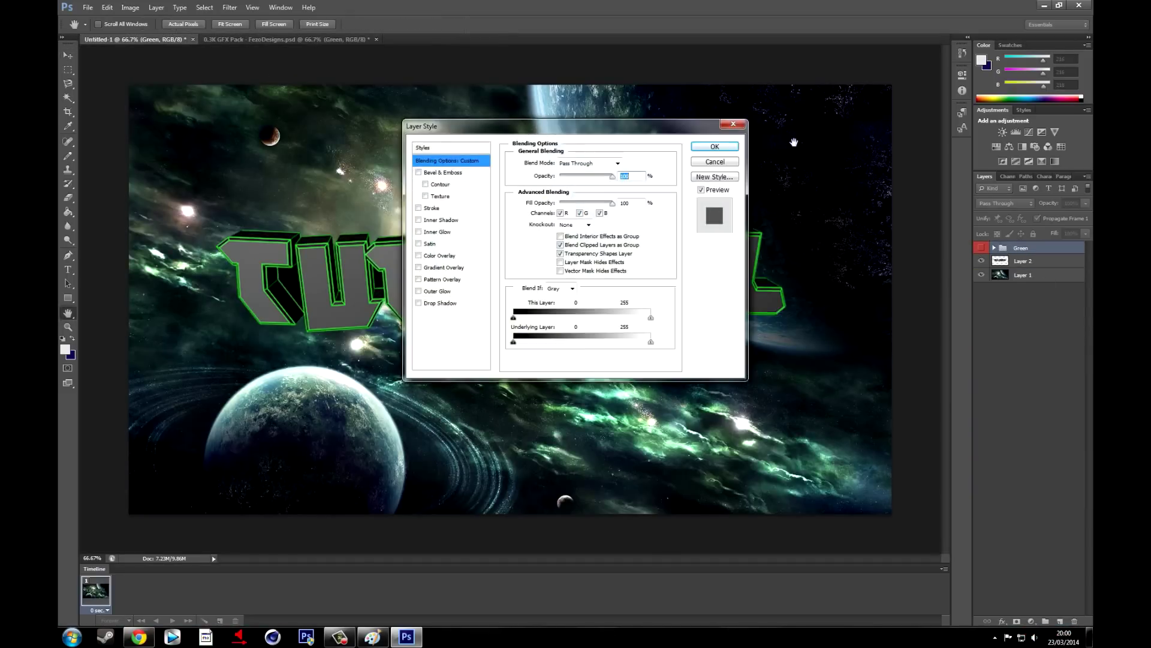
pyautogui.click(717, 148)
pyautogui.click(994, 247)
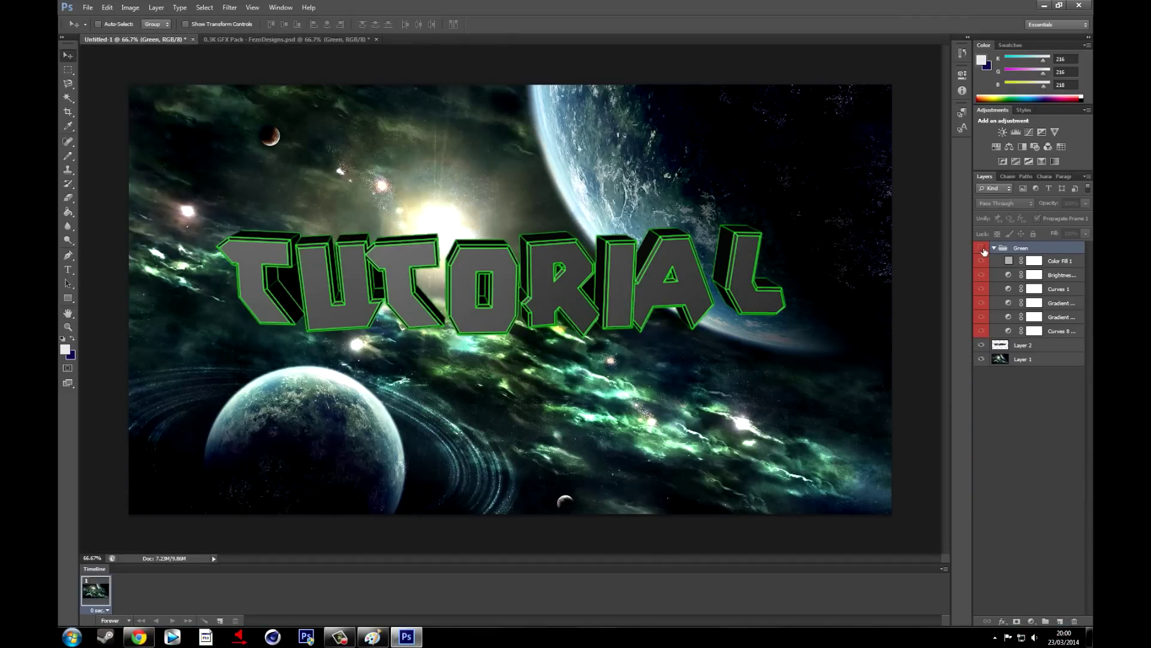
# Step: Show the Green group, hide its Color Fill 1, Brightness, Curves 1 and lower Gradient adjustments, and collapse the group
pyautogui.click(982, 248)
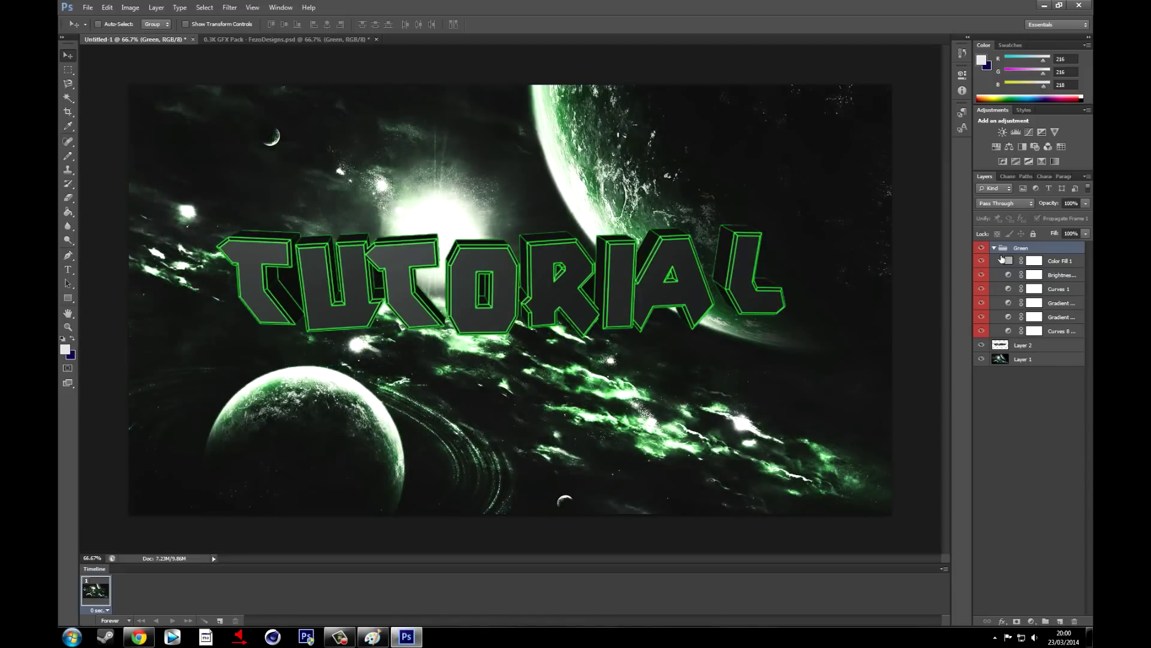
pyautogui.click(1001, 259)
pyautogui.doubleClick(1034, 260)
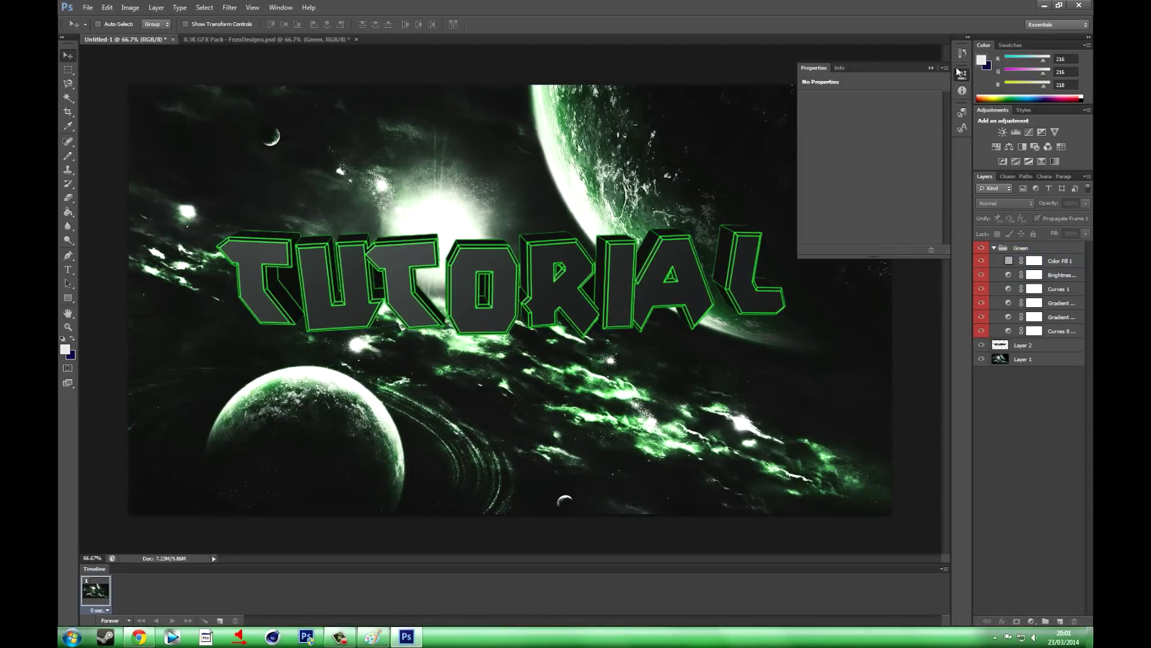
pyautogui.click(962, 73)
pyautogui.click(981, 261)
pyautogui.click(981, 261)
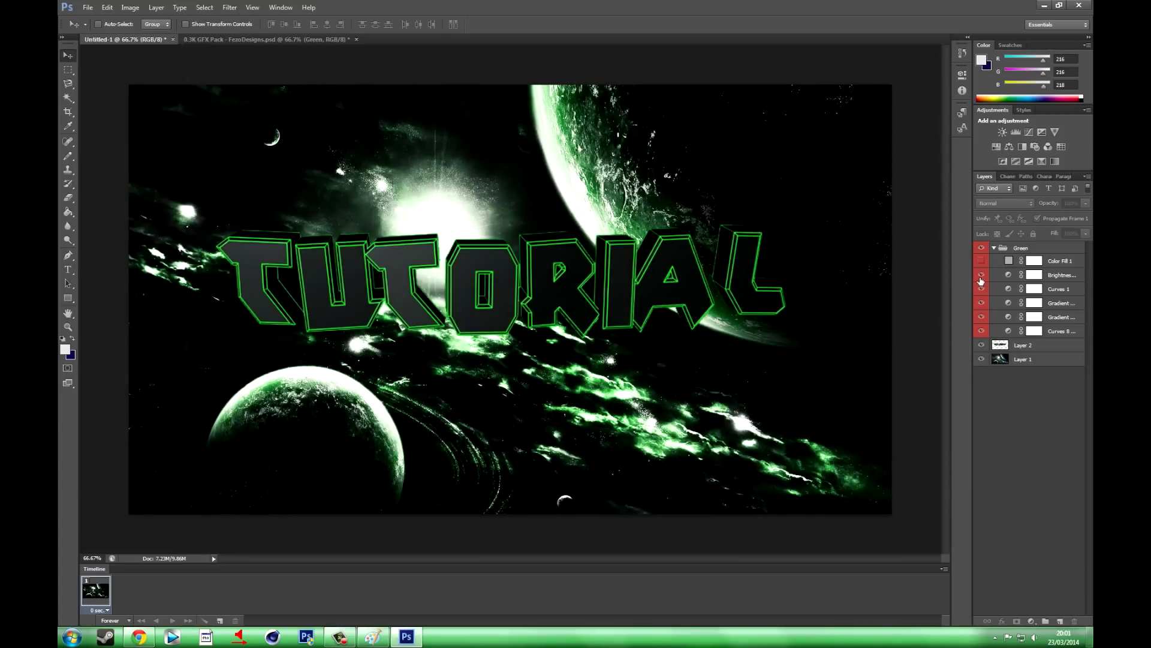
pyautogui.click(982, 290)
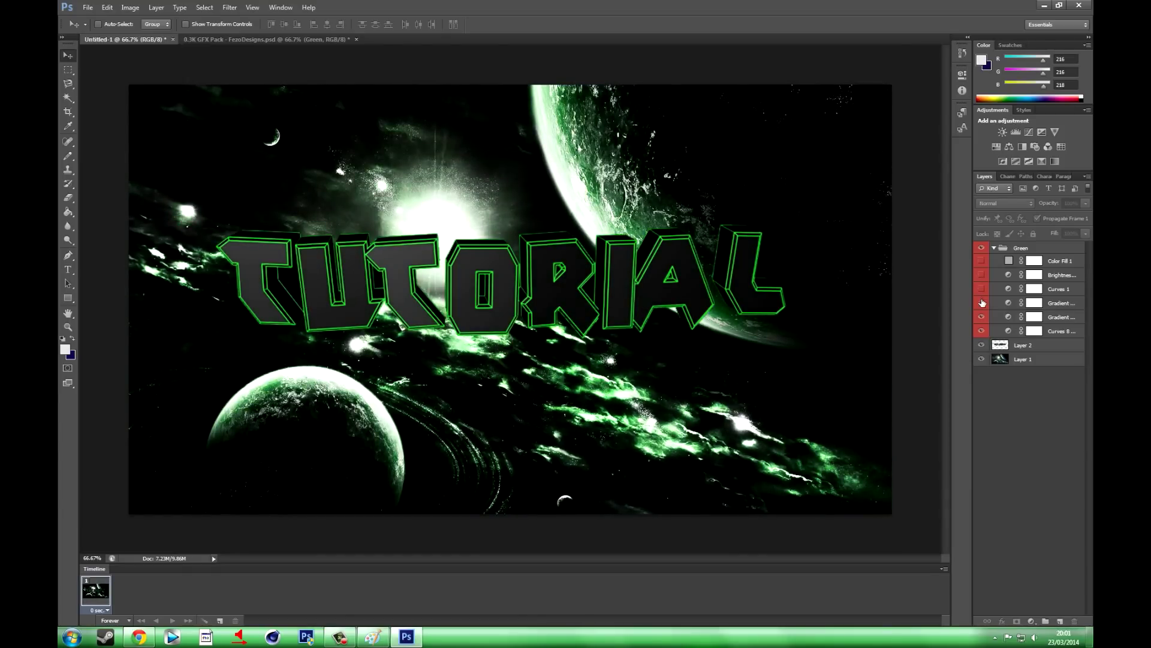
pyautogui.click(981, 316)
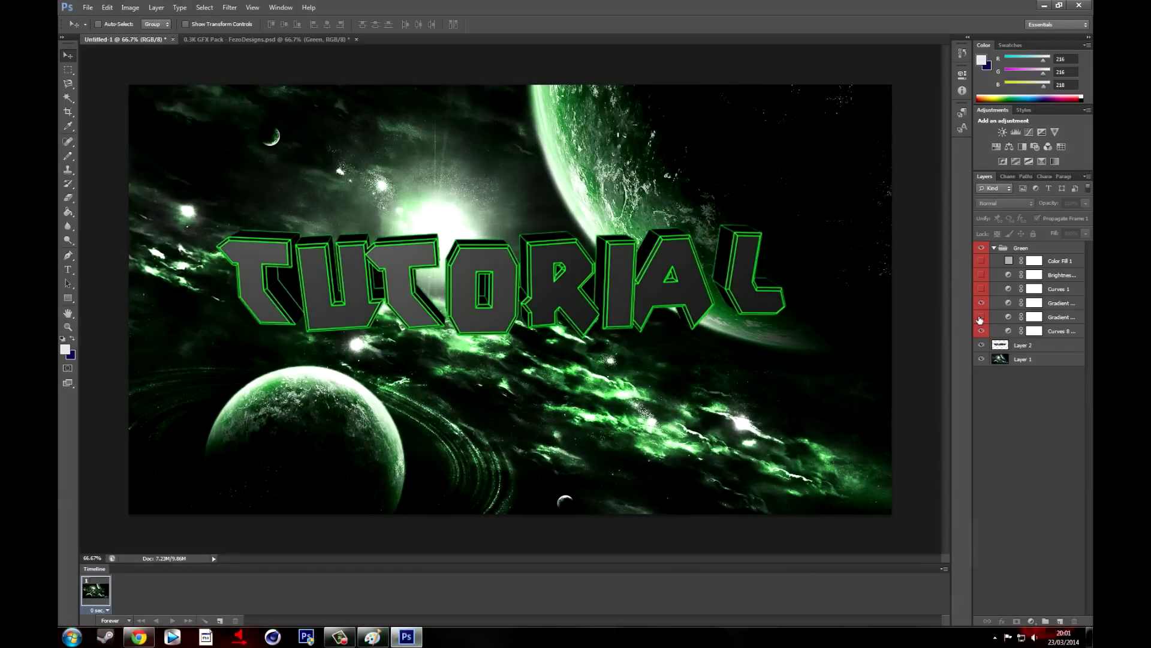
pyautogui.click(994, 248)
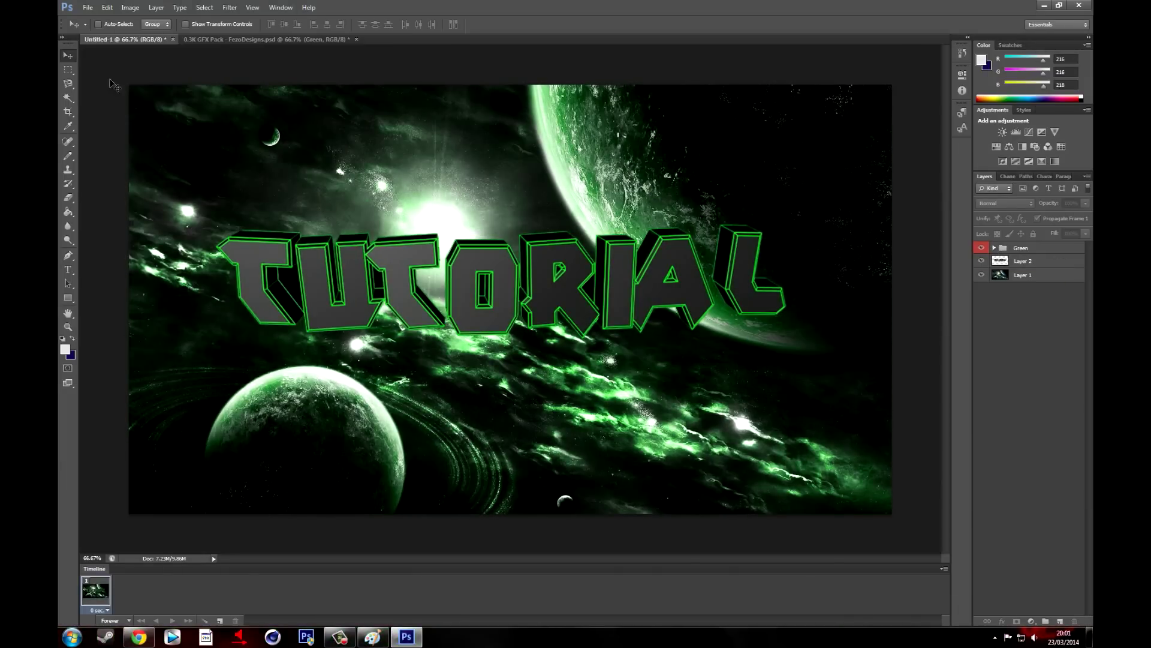
# Step: Move the Effects group above CC in the GFX pack and copy its Effects 17 layer into Untitled-1
pyautogui.hotkey('ctrl', 'Tab')
pyautogui.click(993, 260)
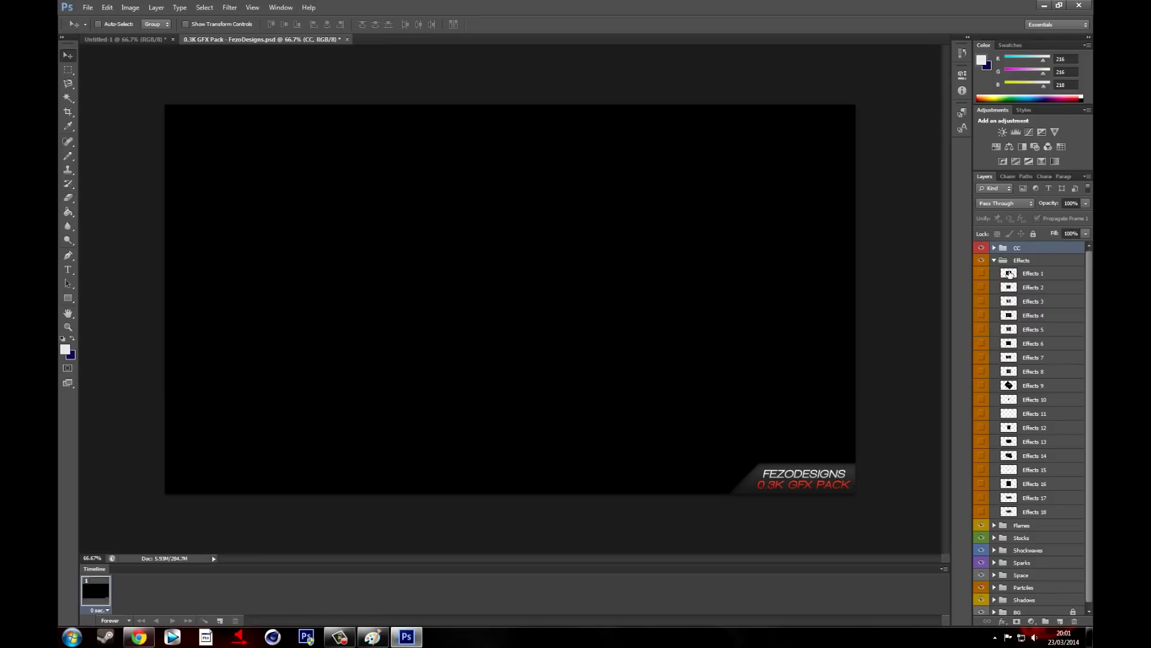
pyautogui.moveTo(1010, 261); pyautogui.dragTo(1009, 243)
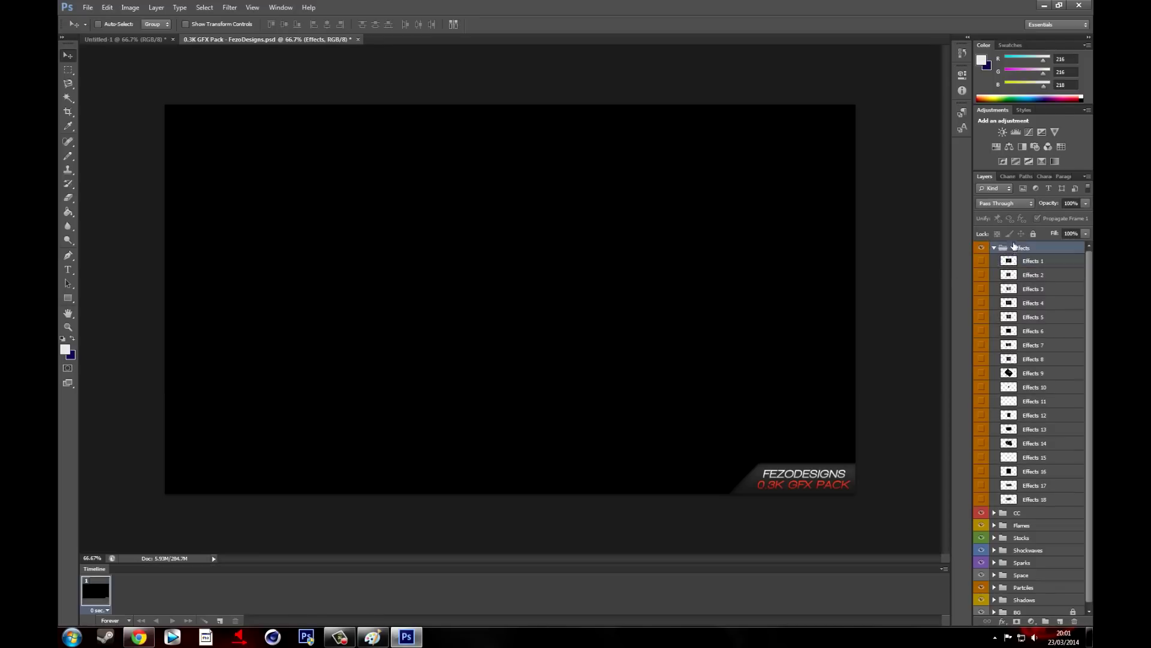
pyautogui.moveTo(1021, 485); pyautogui.dragTo(189, 275)
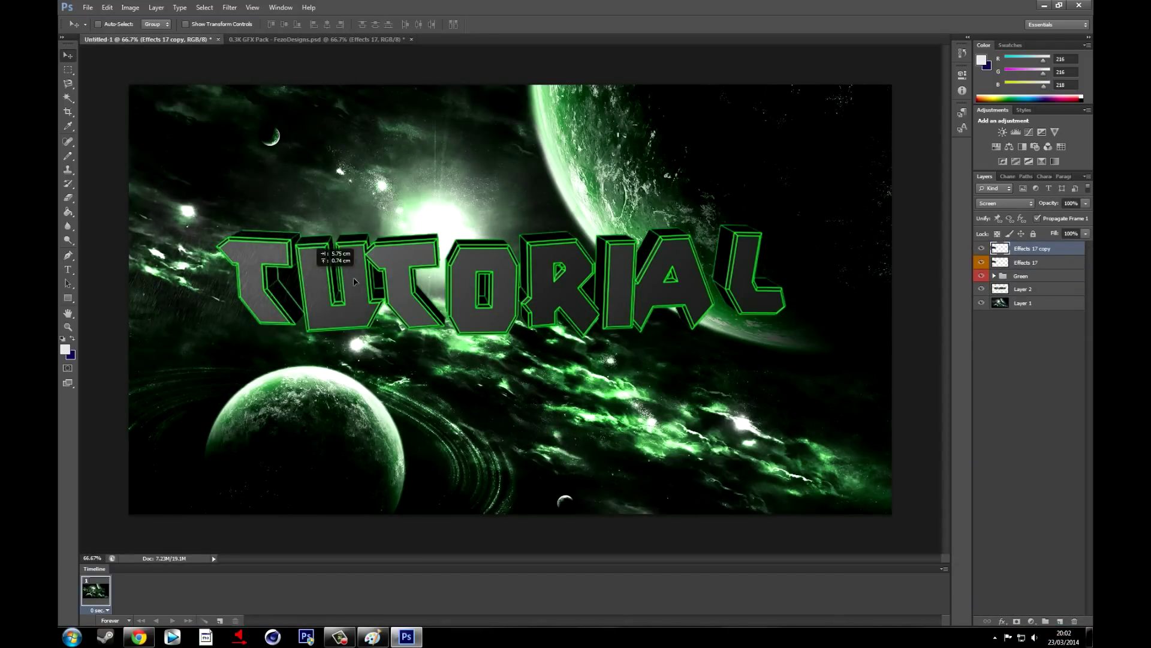
# Step: Duplicate the Effects 17 layer five times, spreading the copies across the TUTORIAL lettering
pyautogui.hotkey('ctrl', 'j')
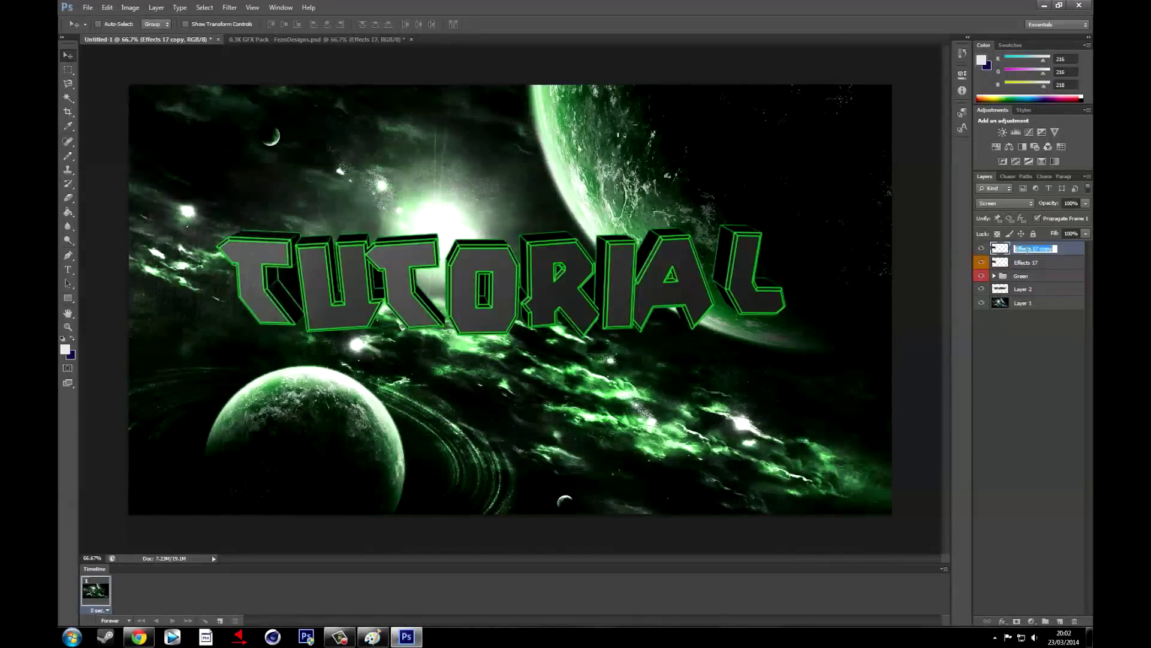
pyautogui.hotkey('ctrl', 'j')
pyautogui.hotkey('ctrl', 'j')
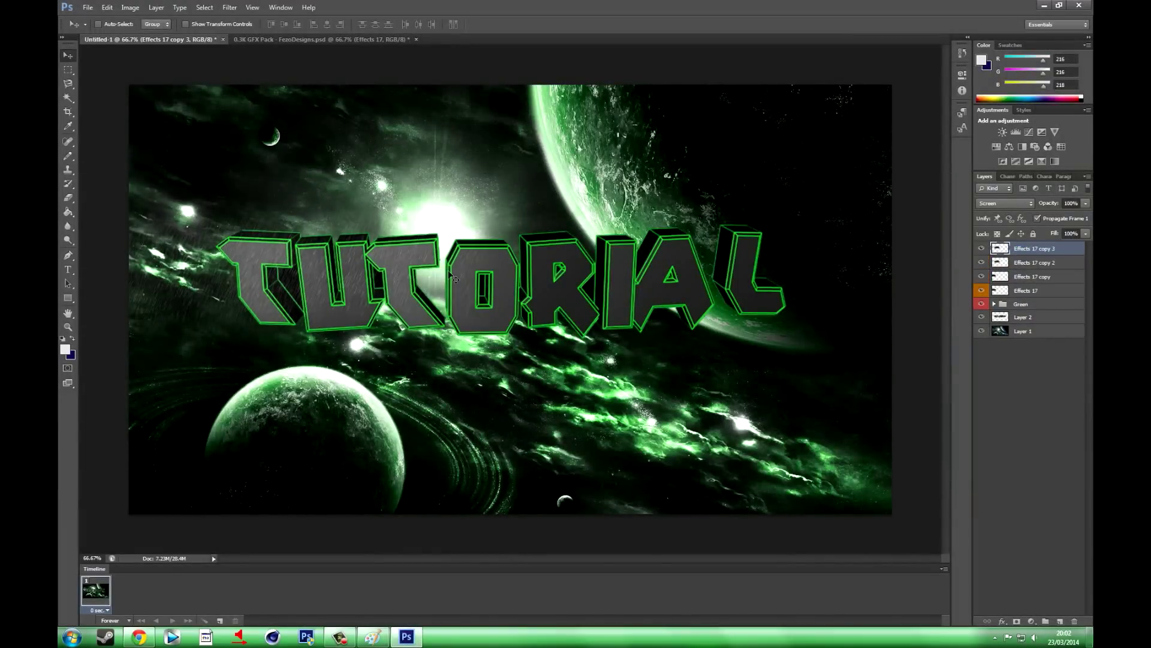
pyautogui.hotkey('ctrl', 'j')
pyautogui.hotkey('ctrl', 'j')
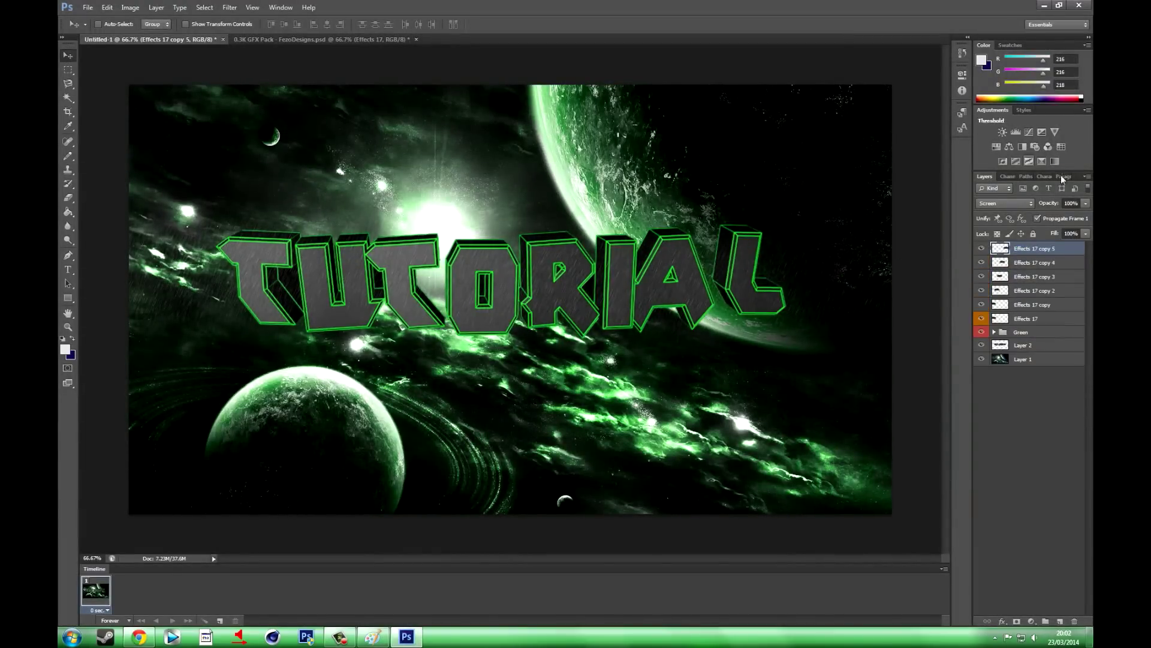
# Step: Move all six Effects 17 layers beneath the Green group, directly above Layer 2
pyautogui.click(1020, 321)
pyautogui.keyDown('shift'); pyautogui.click(1030, 250); pyautogui.keyUp('shift')
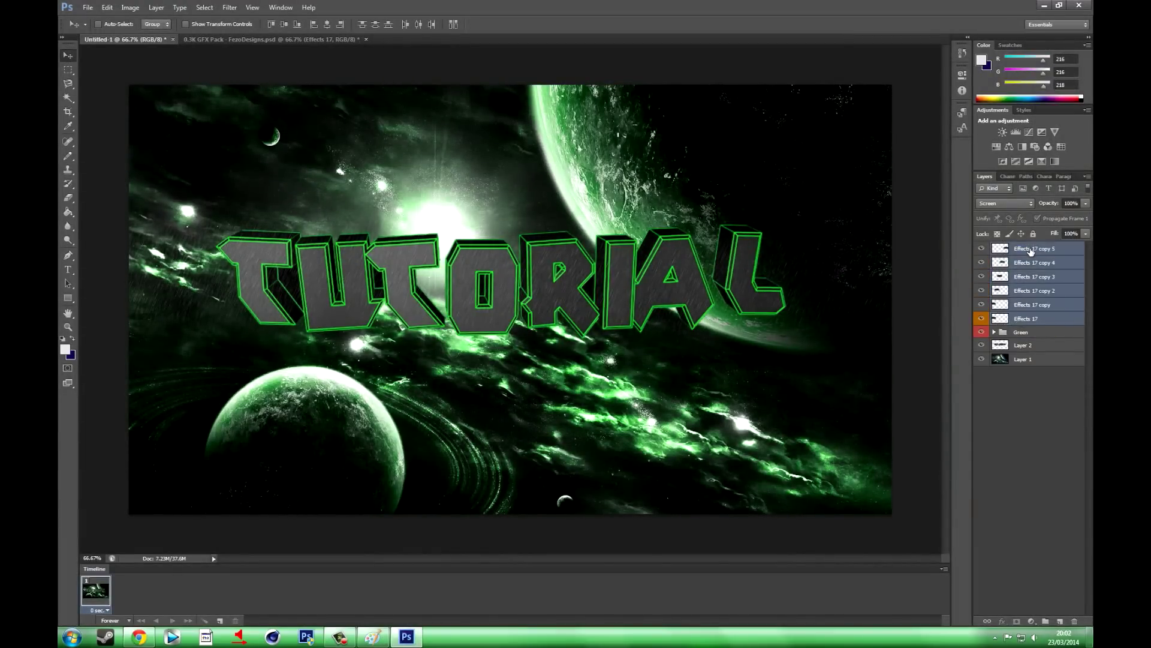
pyautogui.moveTo(1031, 250); pyautogui.dragTo(1021, 338)
# Step: Reduce the opacity of each Effects 17 layer to 50%
pyautogui.click(1043, 261)
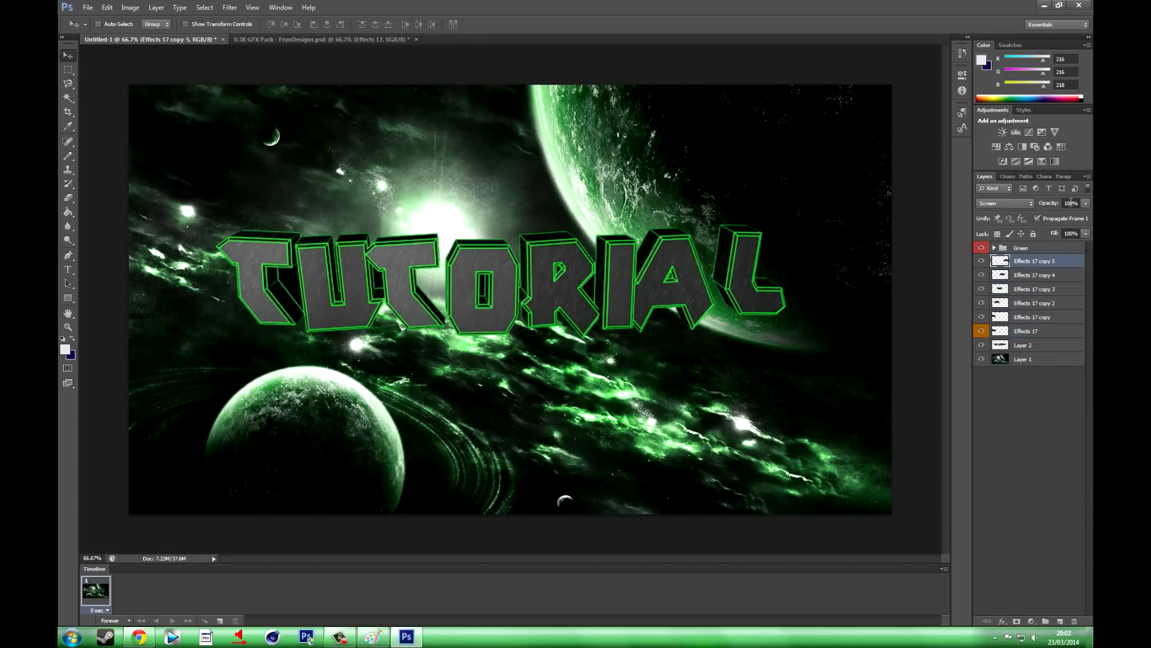
pyautogui.click(1048, 204)
pyautogui.click(1026, 328)
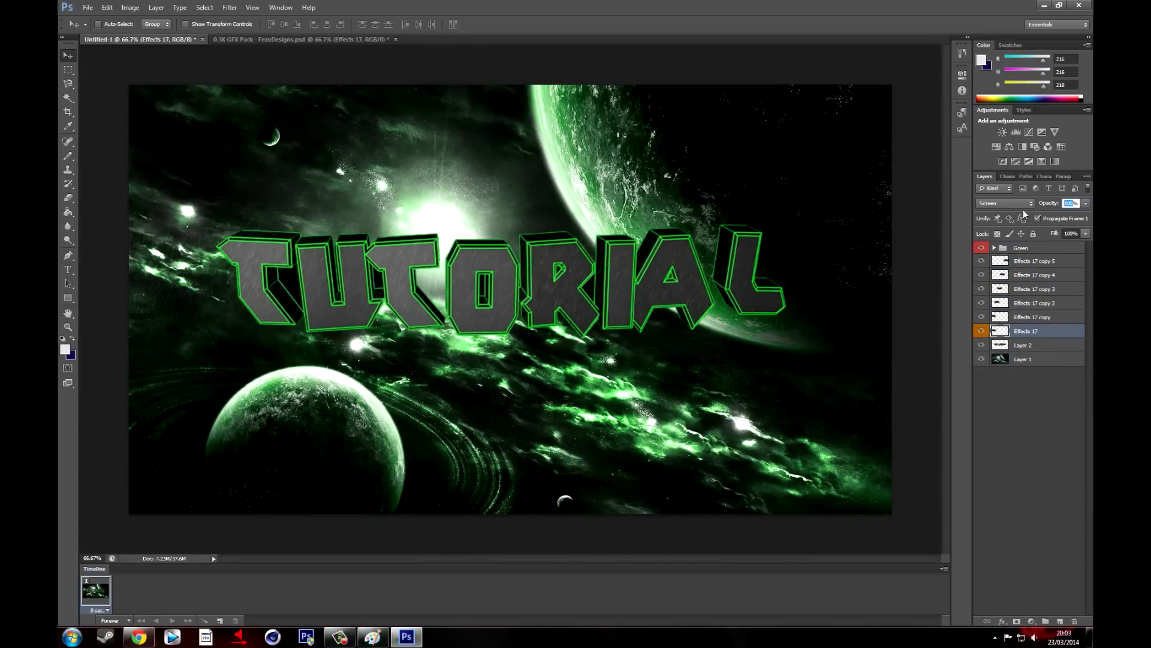
pyautogui.click(1034, 318)
pyautogui.click(1033, 303)
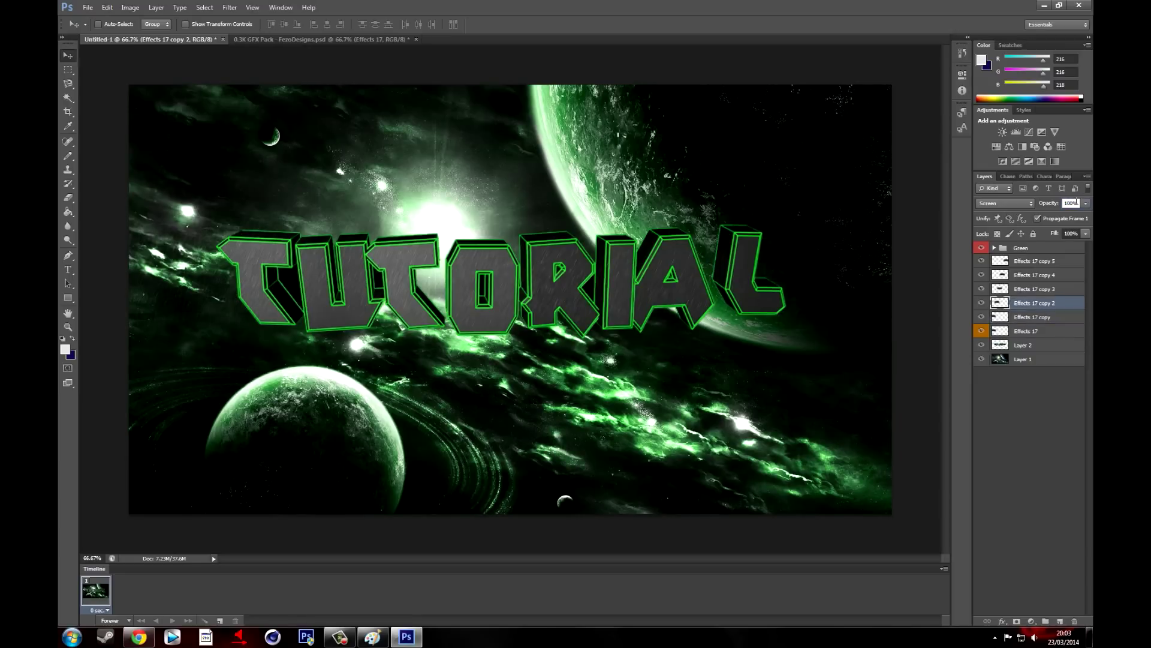
pyautogui.click(1021, 289)
pyautogui.click(1021, 274)
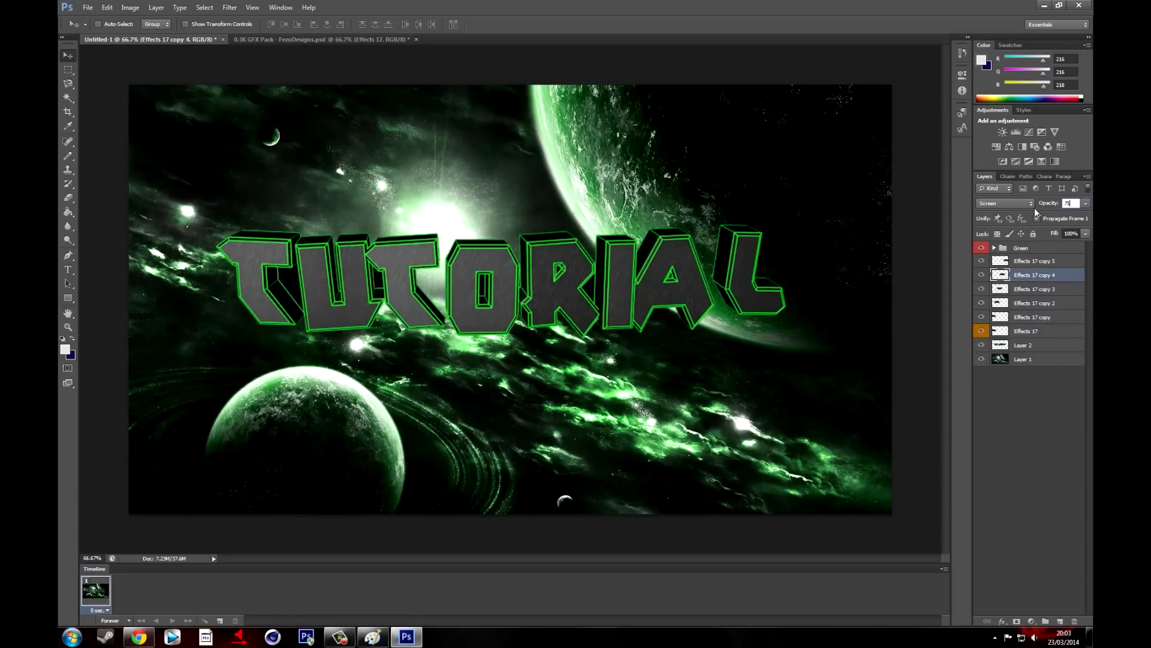
pyautogui.click(1019, 413)
# Step: Copy the Effects 13 layer from the GFX pack's Effects group into Untitled-1
pyautogui.click(218, 39)
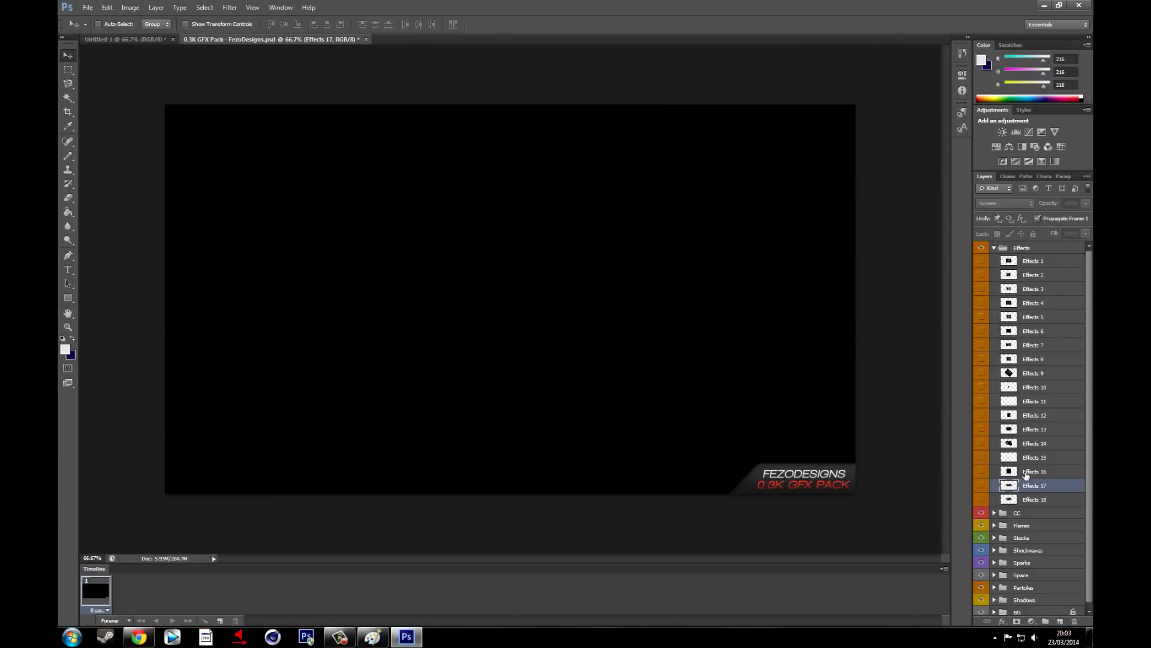
pyautogui.click(1001, 429)
pyautogui.moveTo(133, 45); pyautogui.dragTo(638, 471)
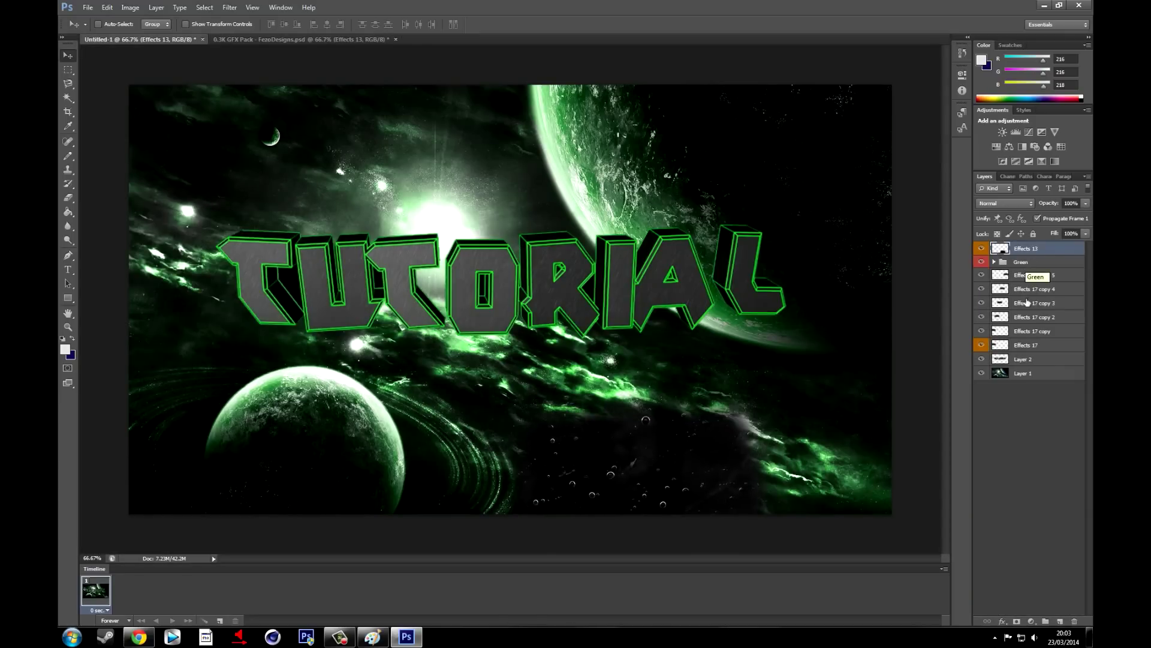
# Step: Set the Effects 13 layer's blend mode to Screen
pyautogui.click(1022, 347)
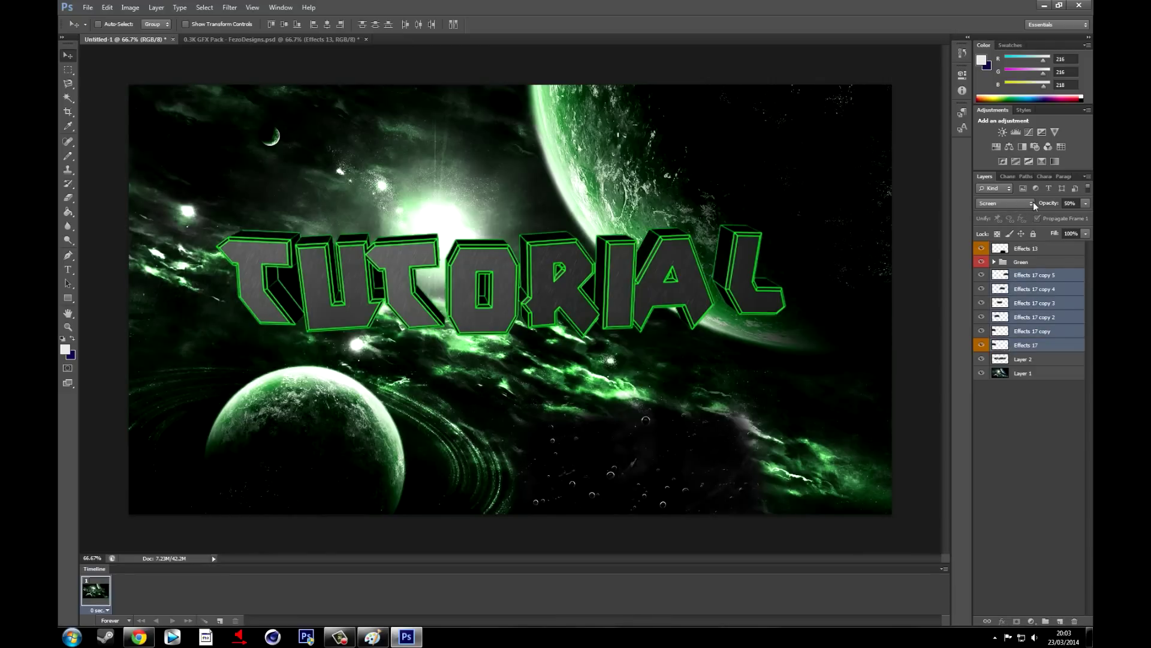
pyautogui.click(1007, 251)
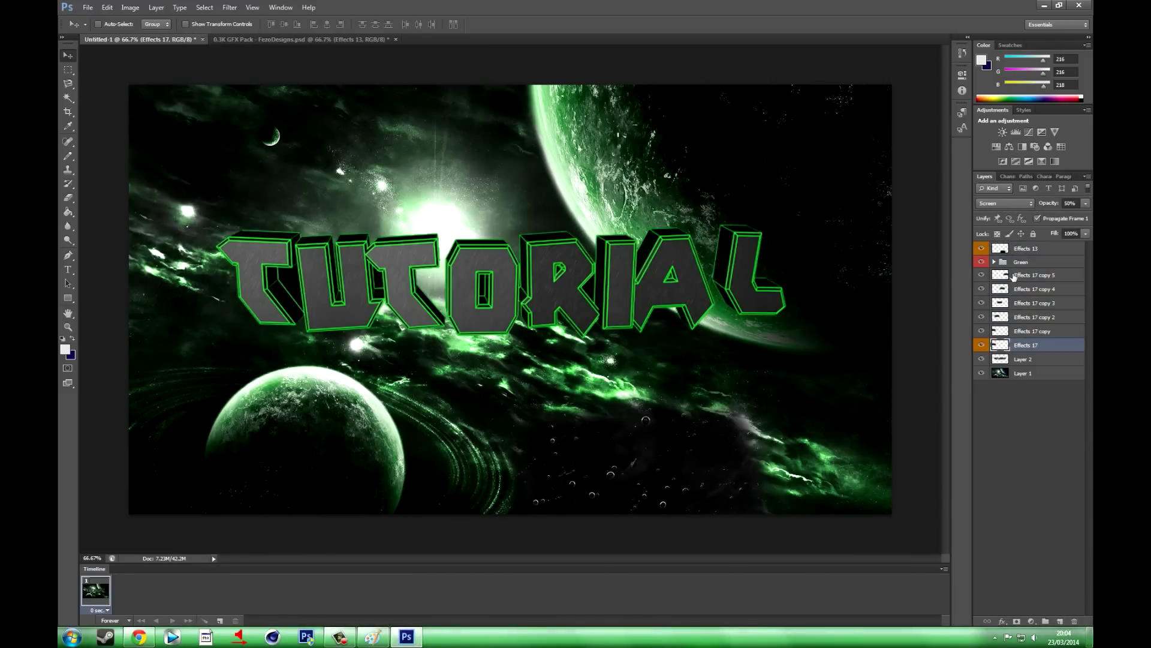
pyautogui.click(1004, 203)
pyautogui.click(1004, 302)
# Step: Move Effects 13 onto the start of the TUTORIAL text and duplicate it four times across the lettering
pyautogui.moveTo(629, 447); pyautogui.dragTo(331, 253)
pyautogui.keyDown('alt'); pyautogui.moveTo(343, 255); pyautogui.dragTo(639, 262); pyautogui.keyUp('alt')
pyautogui.keyDown('alt'); pyautogui.moveTo(646, 263); pyautogui.dragTo(820, 267); pyautogui.keyUp('alt')
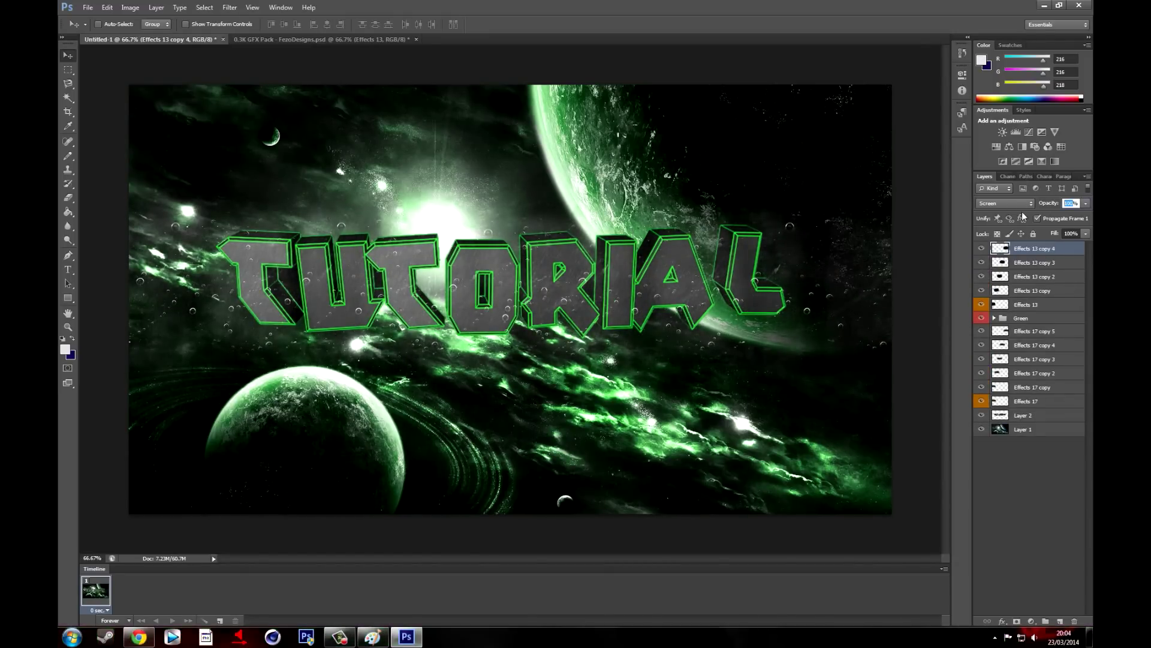
# Step: Set the Effects 13 layer's opacity to 50% and move all five Effects 13 layers beneath the Green group
pyautogui.click(1032, 303)
pyautogui.write('50')
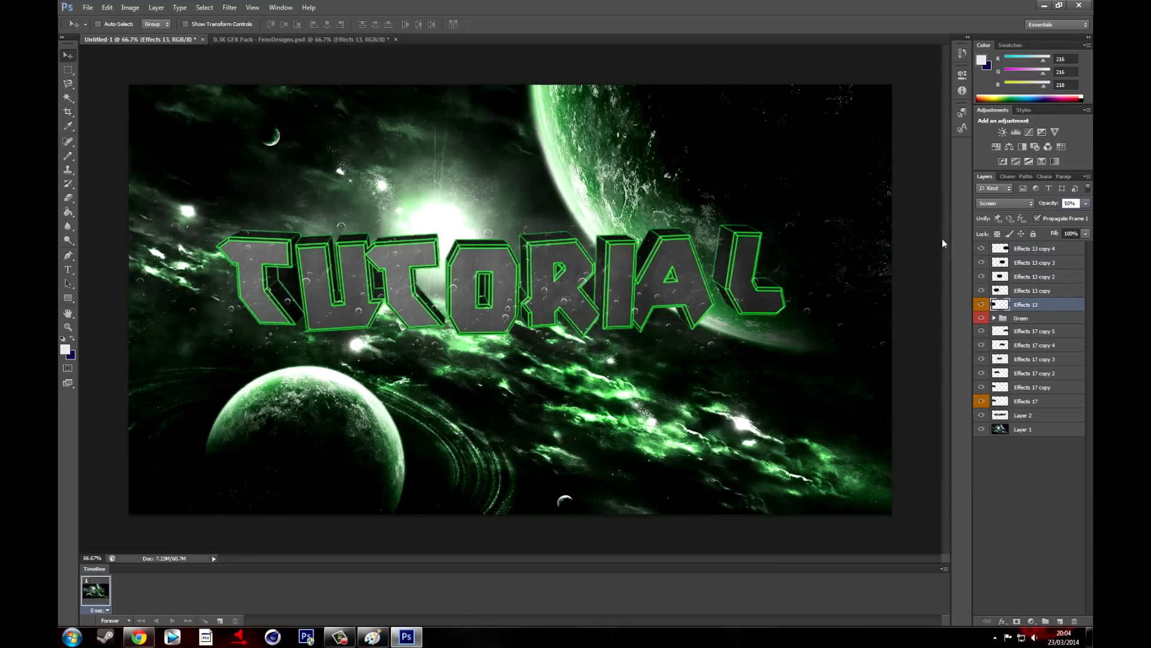
pyautogui.click(998, 251)
pyautogui.keyDown('shift'); pyautogui.click(1018, 304); pyautogui.keyUp('shift')
pyautogui.moveTo(1018, 304); pyautogui.dragTo(1013, 326)
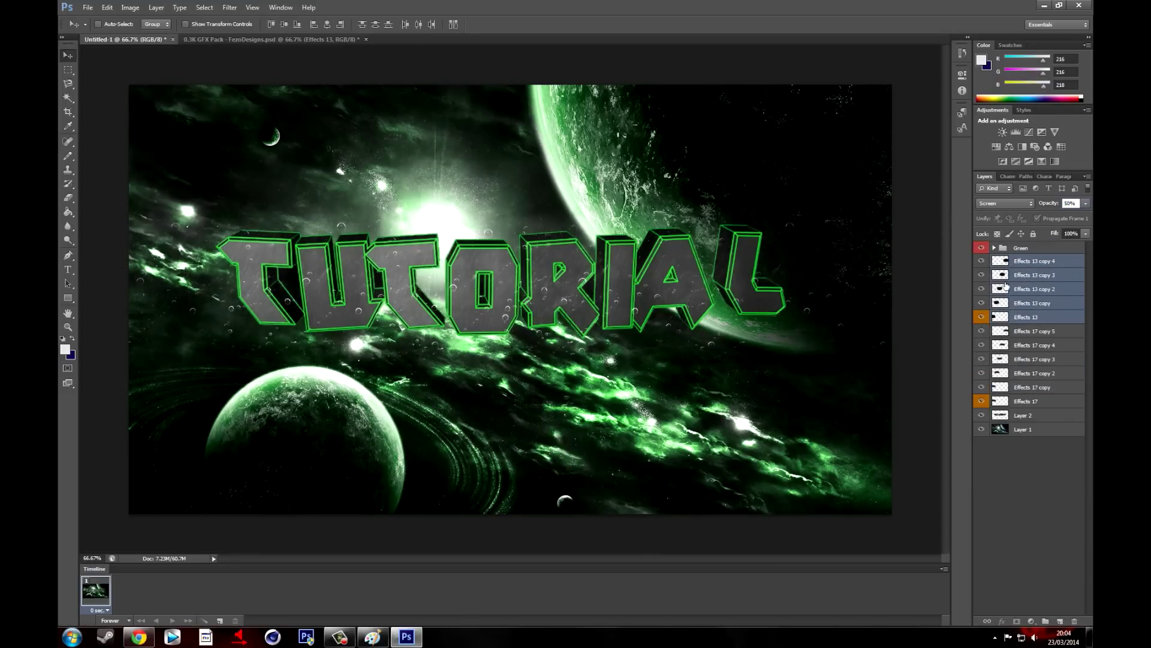
# Step: Merge the Effects 13 layers into one layer and the Effects 17 layers into another
pyautogui.rightClick(1019, 262)
pyautogui.click(960, 495)
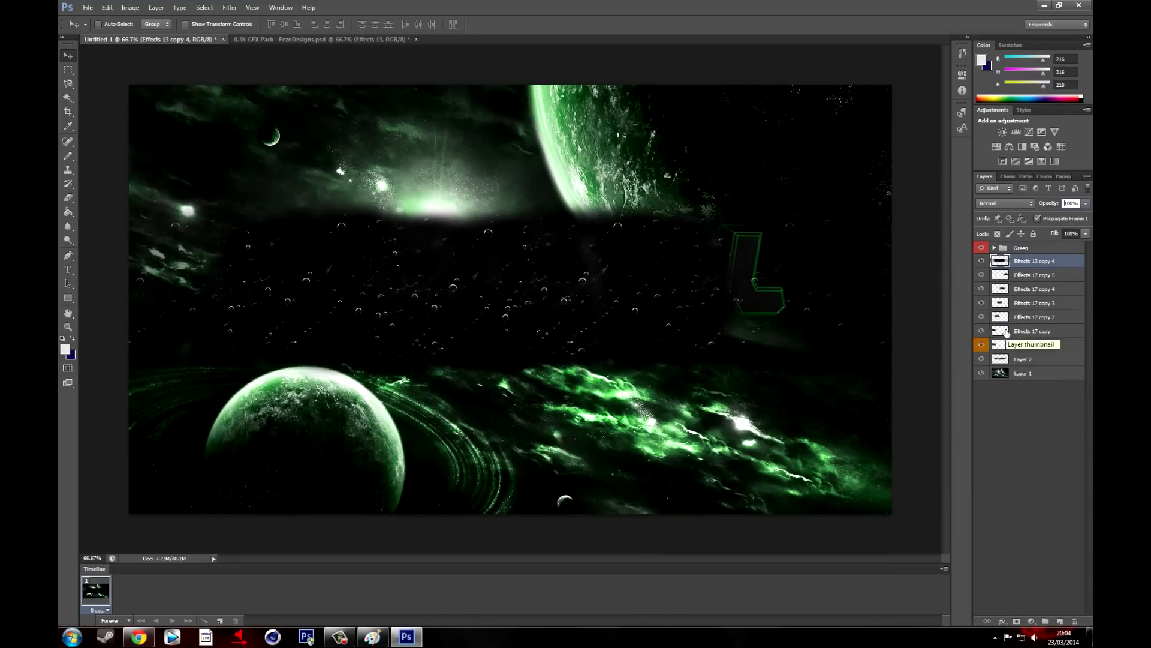
pyautogui.keyDown('shift'); pyautogui.click(1033, 346); pyautogui.keyUp('shift')
pyautogui.click(1031, 388)
pyautogui.click(1030, 346)
pyautogui.keyDown('shift'); pyautogui.click(1031, 275); pyautogui.keyUp('shift')
pyautogui.rightClick(1031, 276)
pyautogui.click(978, 495)
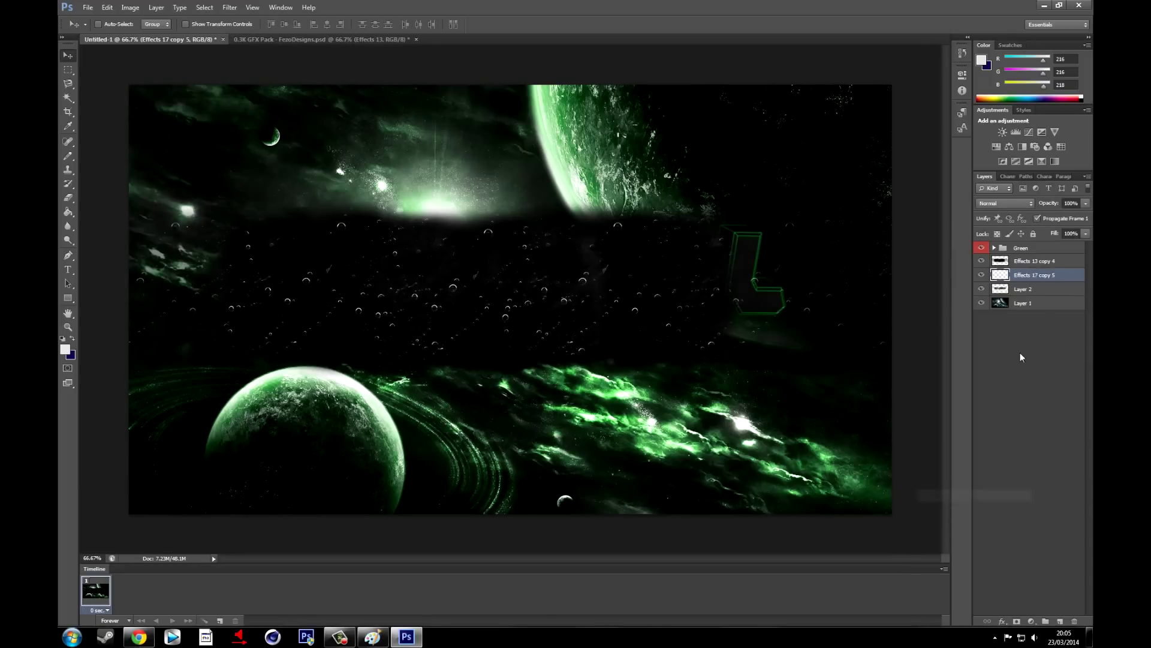
# Step: Set the merged Effects 13 copy 4 layer's blend mode to Screen
pyautogui.click(1034, 261)
pyautogui.click(1005, 203)
pyautogui.click(998, 305)
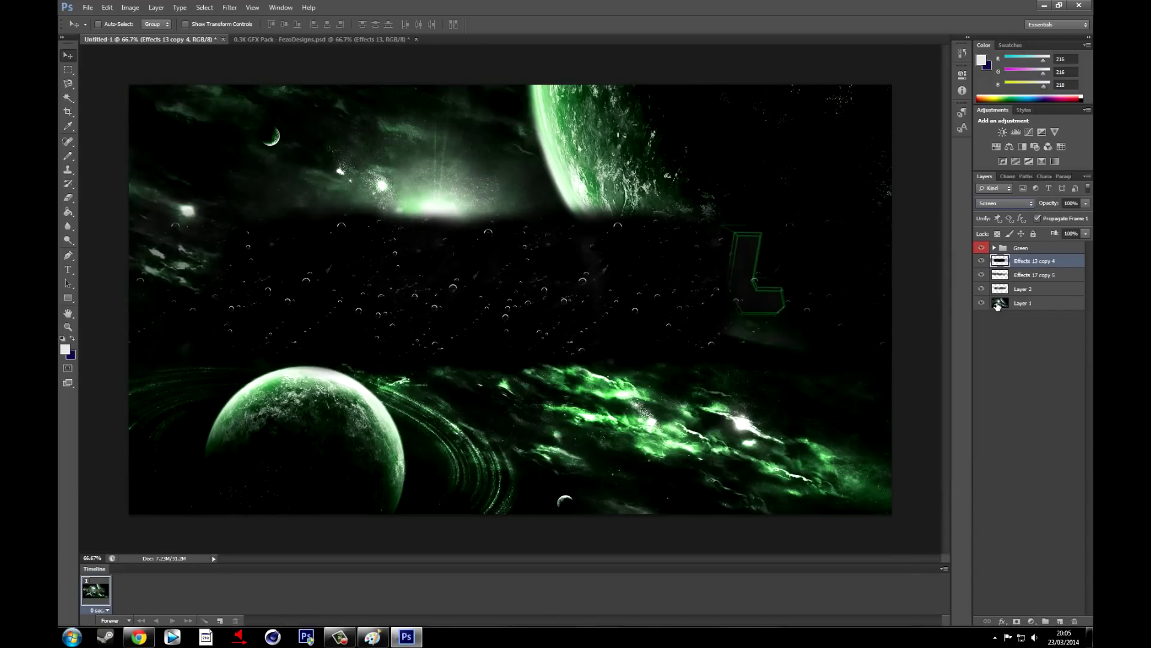
# Step: Switch to the GFX pack document, expand its Stocks group and select the Stock 7 layer
pyautogui.click(282, 39)
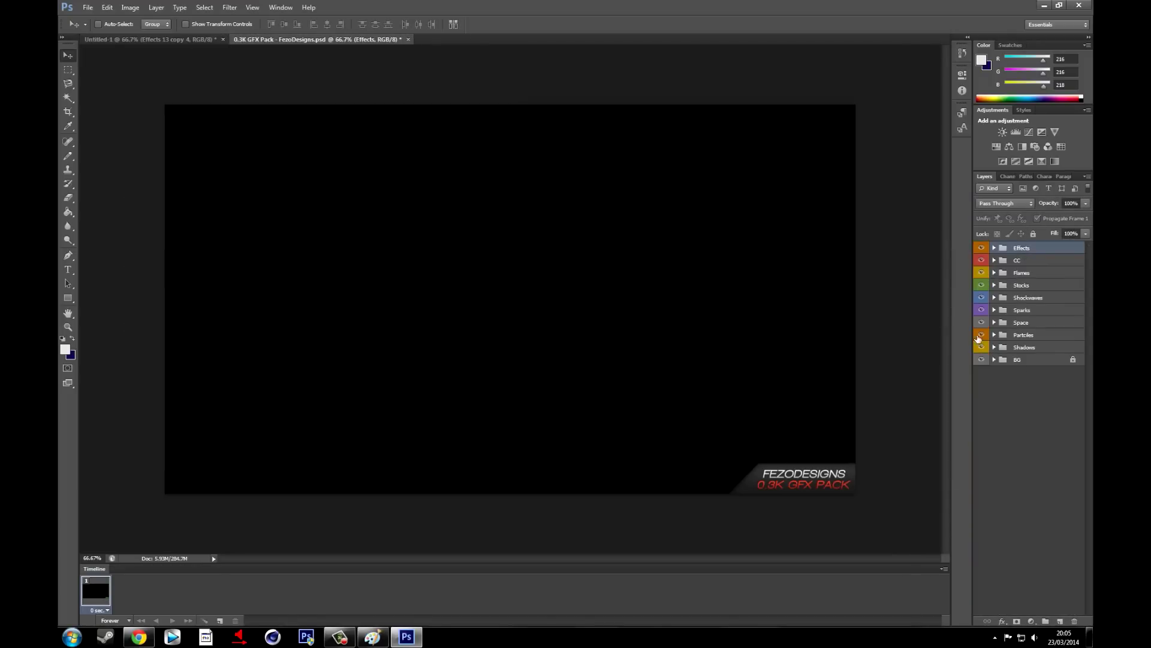
pyautogui.click(994, 286)
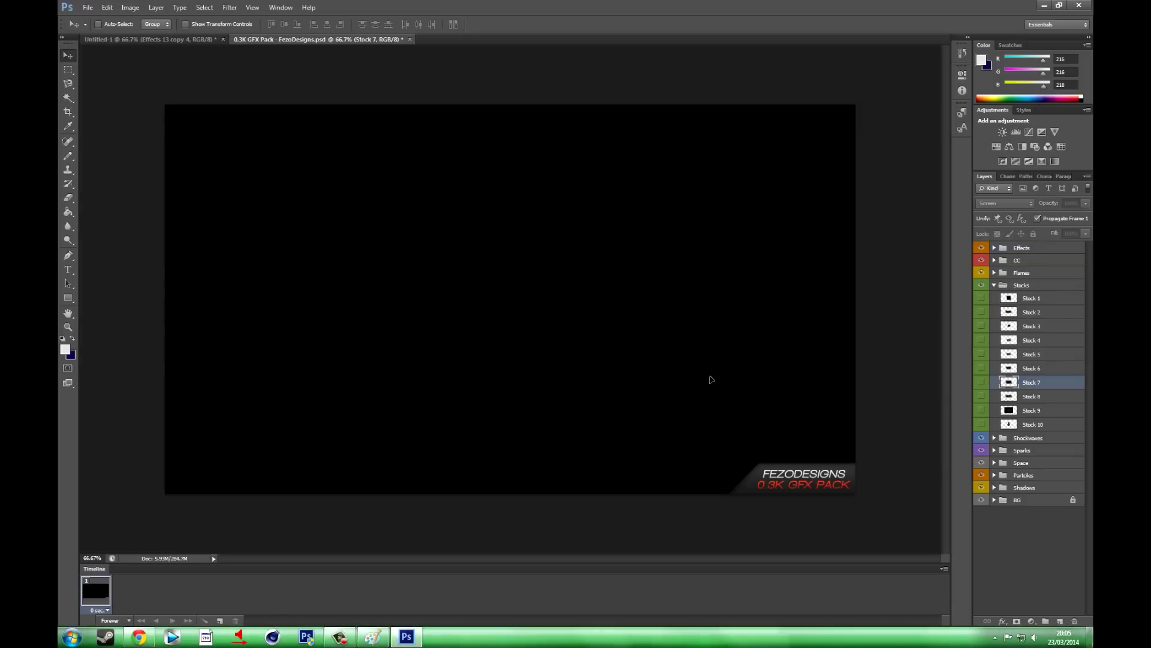